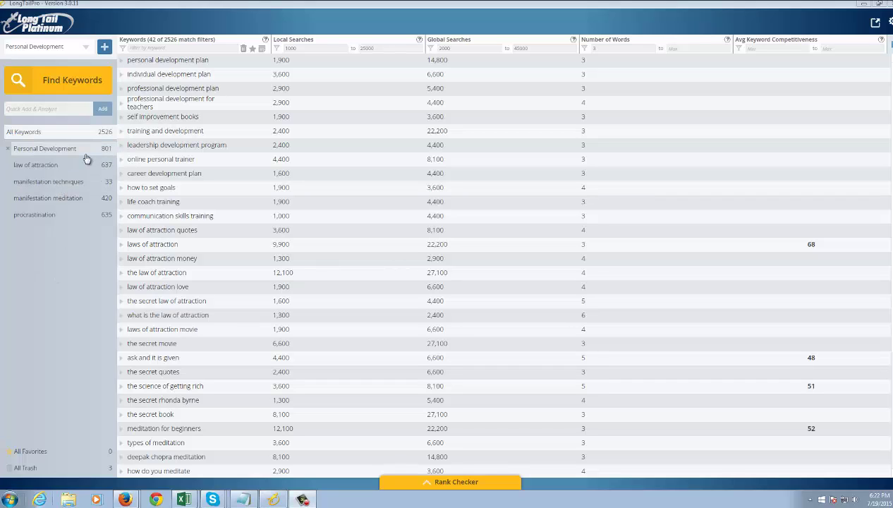
Check the project list and close it, keeping Personal Development as the current project
left_click(85, 48)
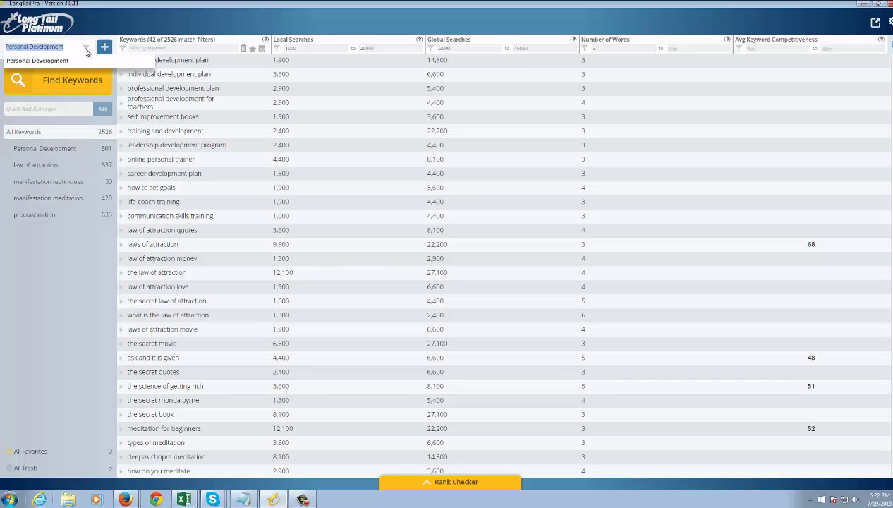
left_click(71, 319)
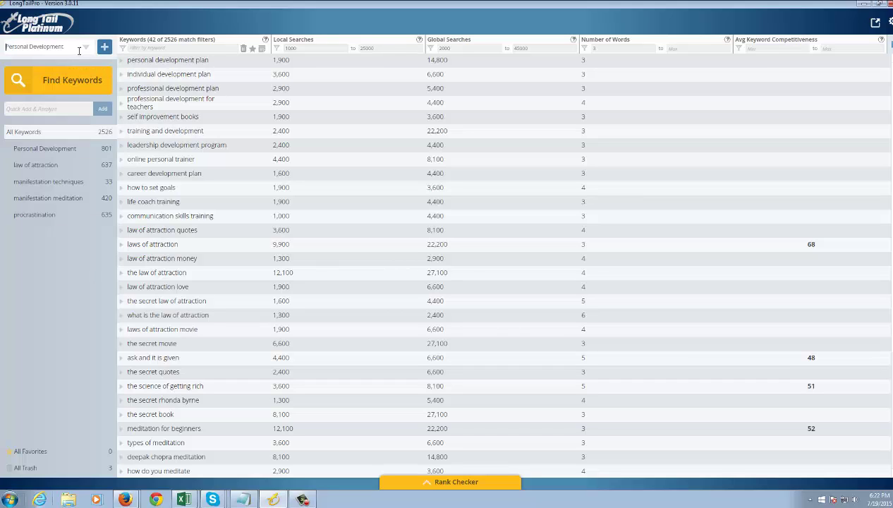
Create a project titled 'Weight Loss' with the default English, United States, Google settings
left_click(106, 48)
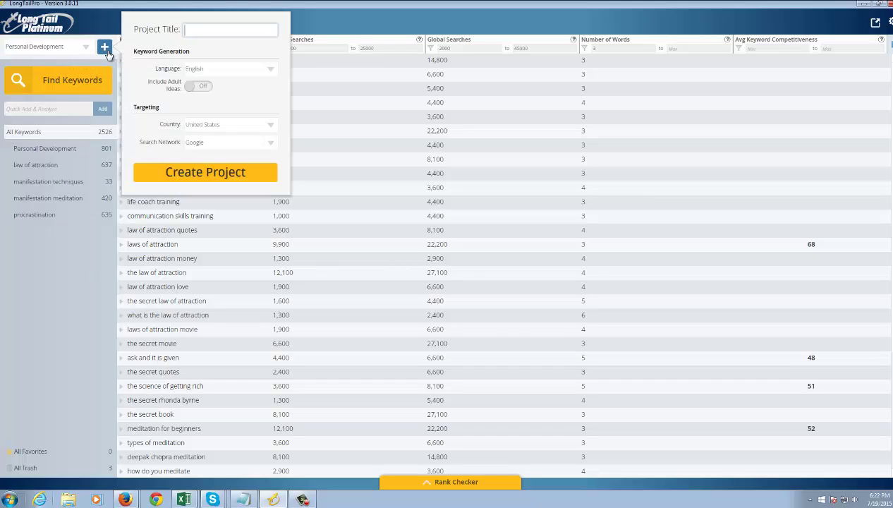
type("Weight Loss")
left_click(229, 174)
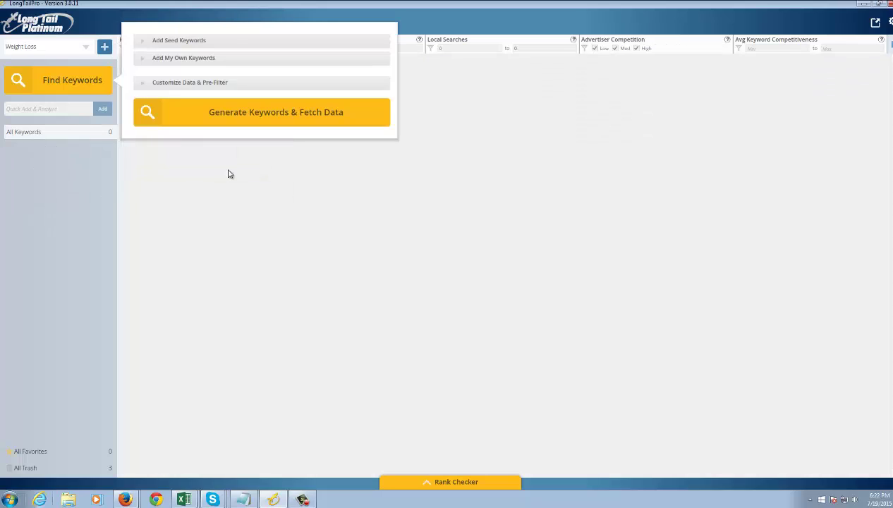
Enter 'weight loss', 'how to lose weight' and 'best diet' as seed keywords
left_click(143, 86)
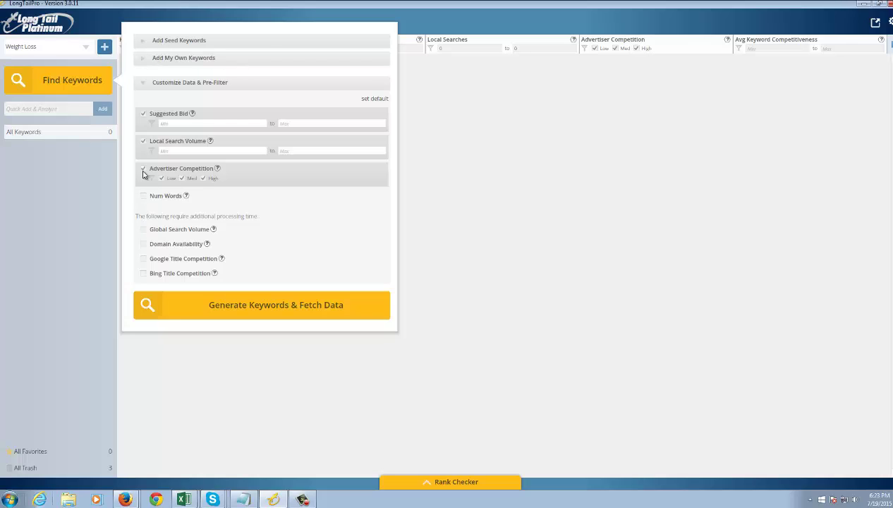
left_click(149, 43)
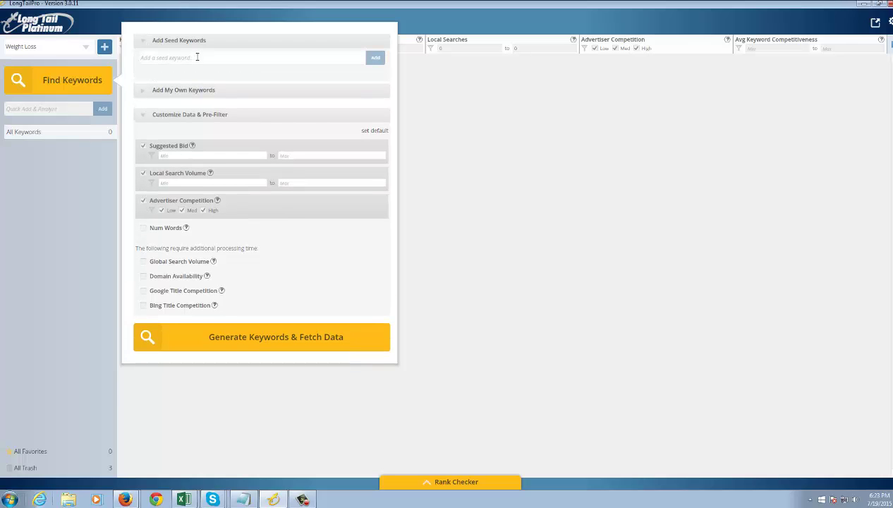
left_click(221, 57)
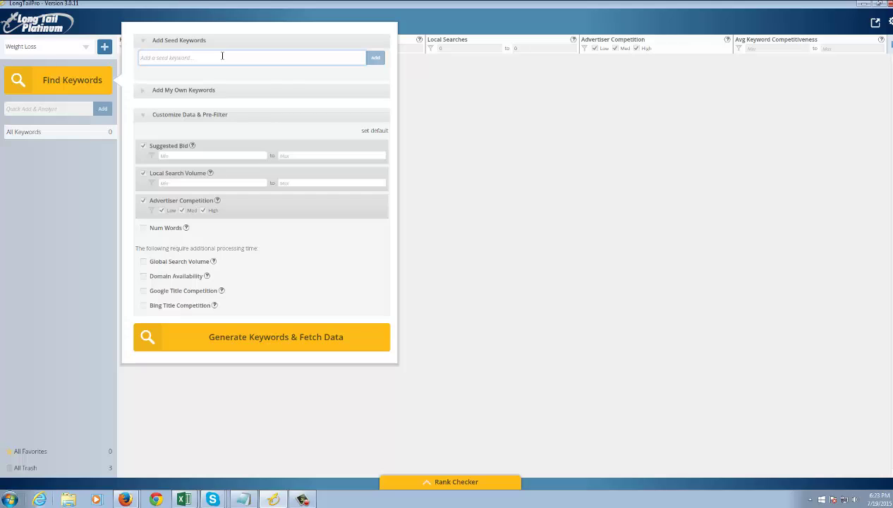
type("weight loss")
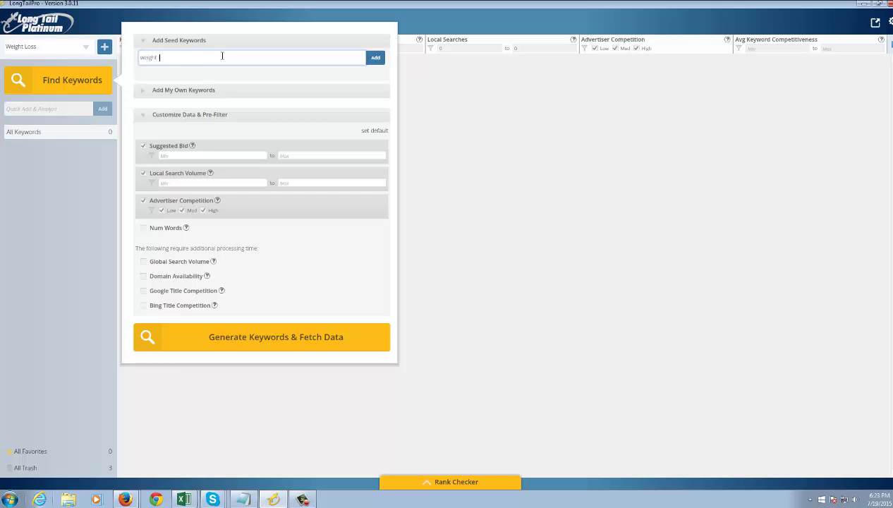
left_click(373, 60)
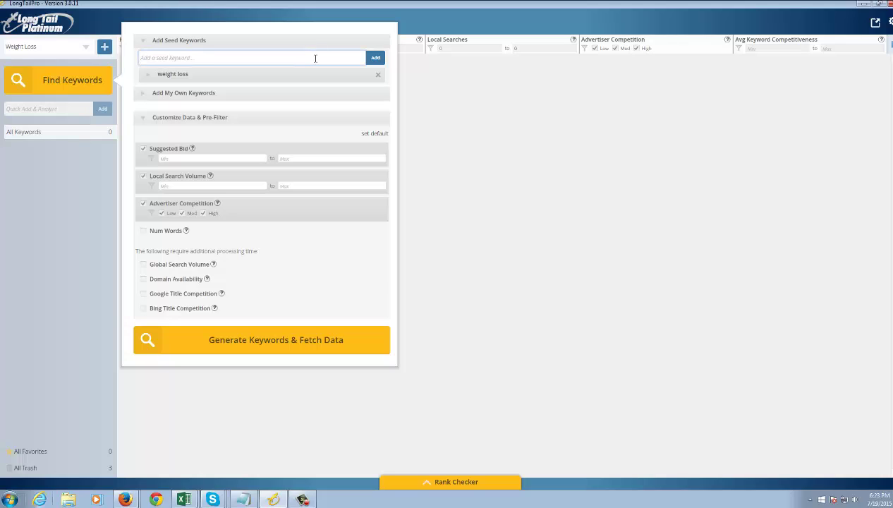
type("how to lose weight")
left_click(374, 58)
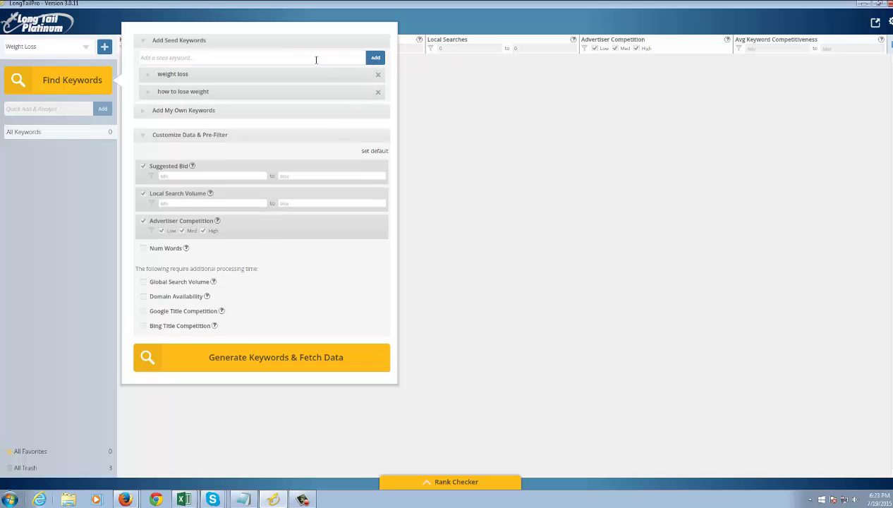
type("best d")
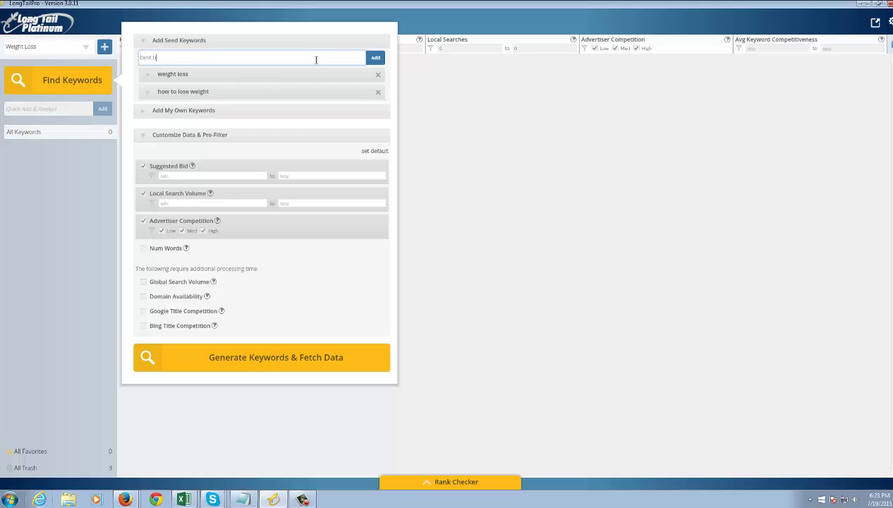
type("iet")
left_click(374, 58)
Expand and collapse the own-keywords and data customisation panels
left_click(140, 131)
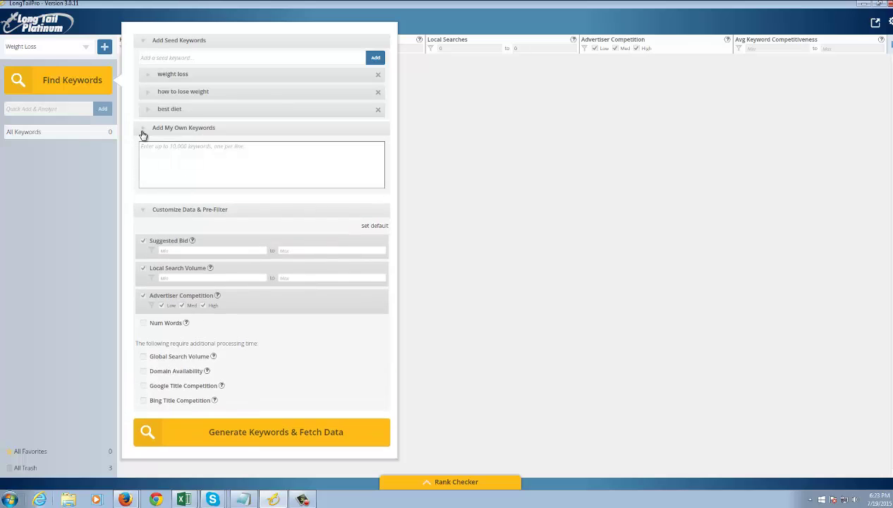
left_click(143, 133)
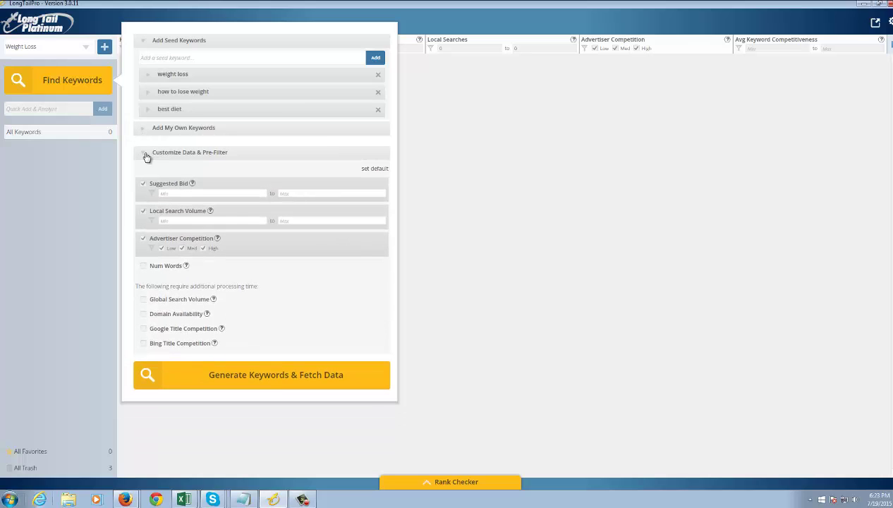
left_click(146, 156)
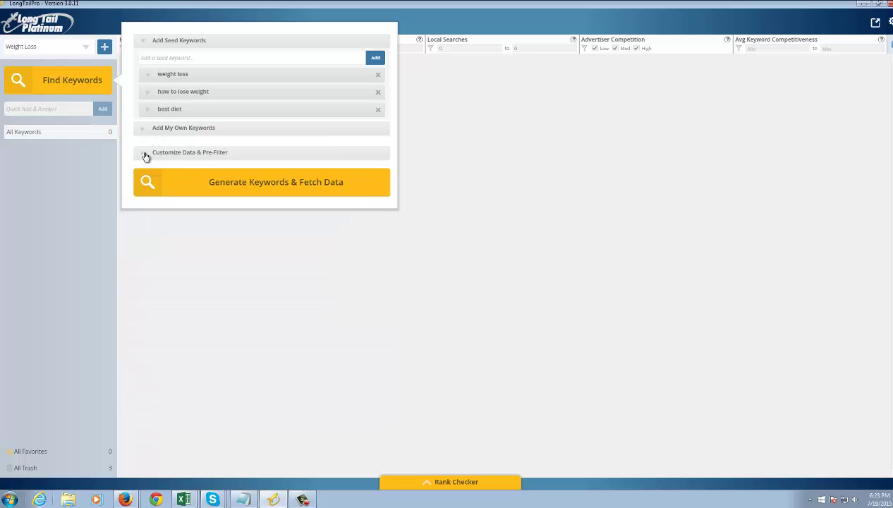
Include Global Search Volume and drop Advertiser Competition and Suggested Bid data
left_click(146, 156)
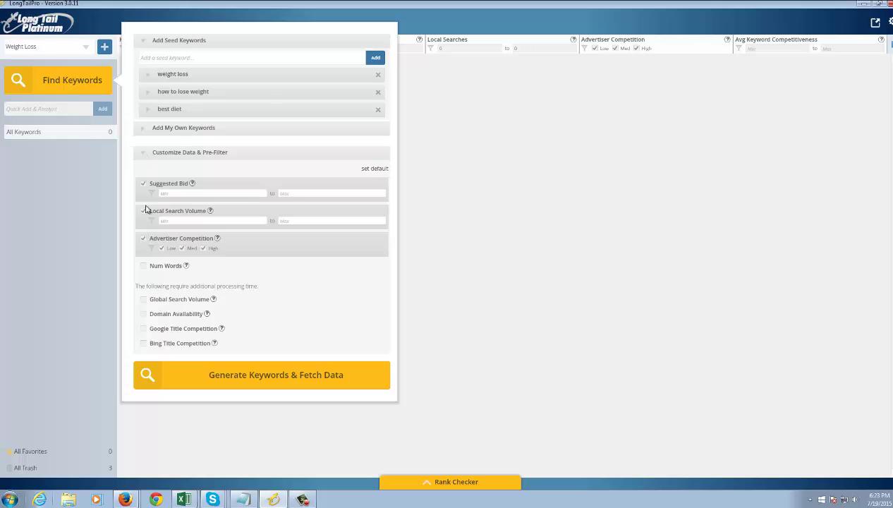
left_click(145, 301)
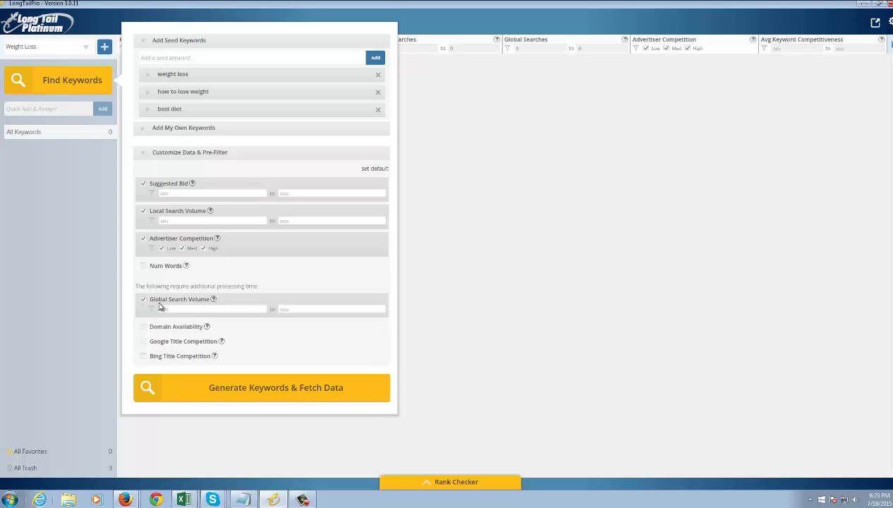
left_click(144, 240)
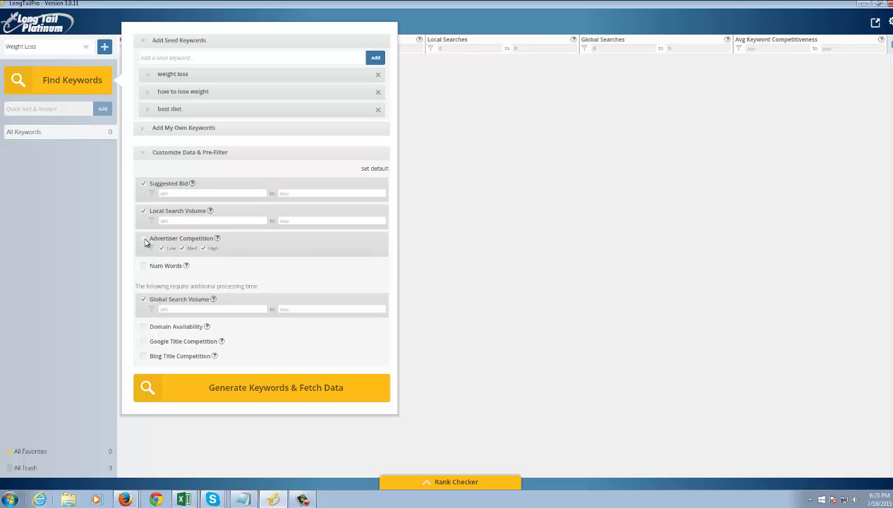
left_click(144, 185)
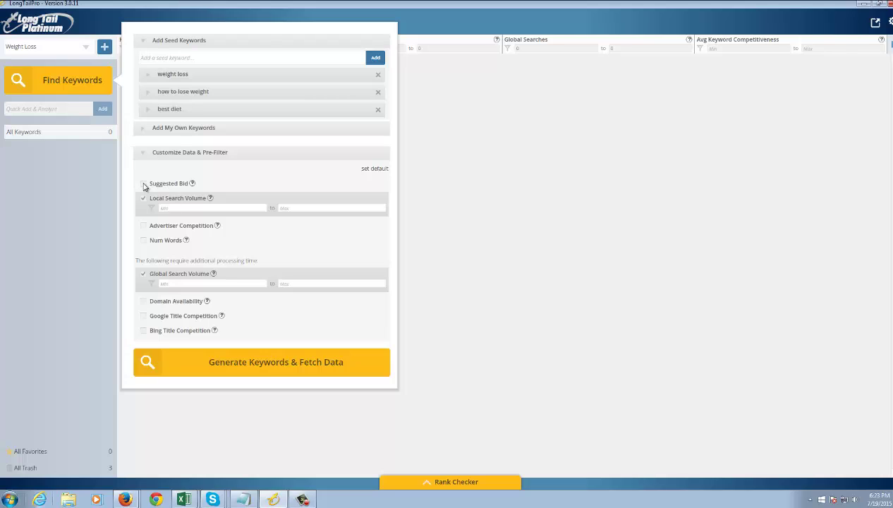
Limit local searches to 1000–25000 and global searches to 1500–45000
left_click(184, 206)
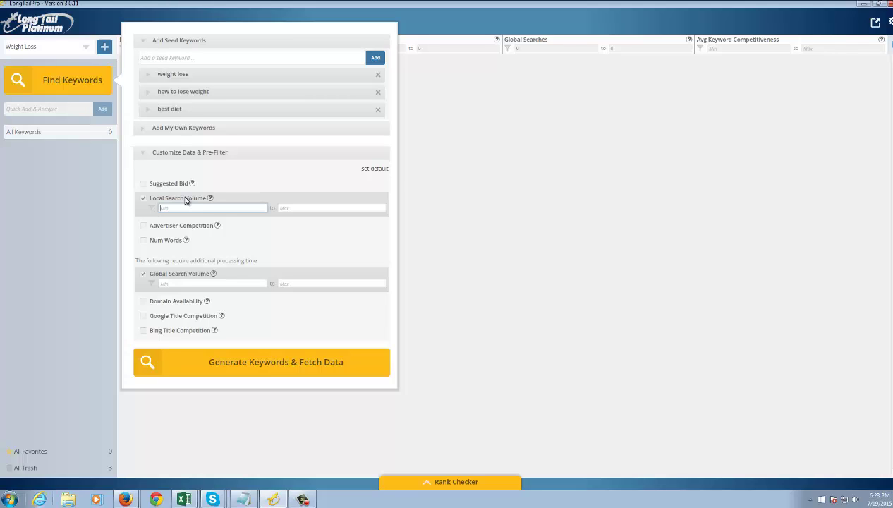
type("1000")
left_click(178, 282)
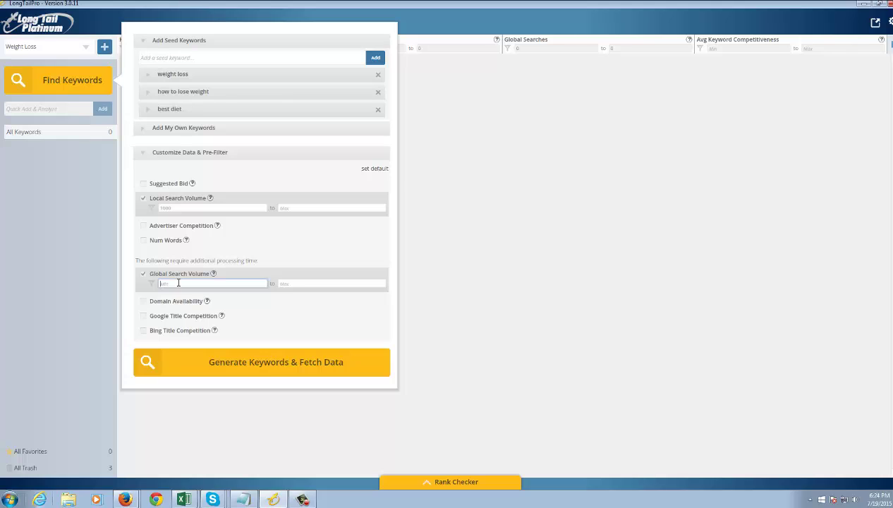
type("1500")
left_click(304, 207)
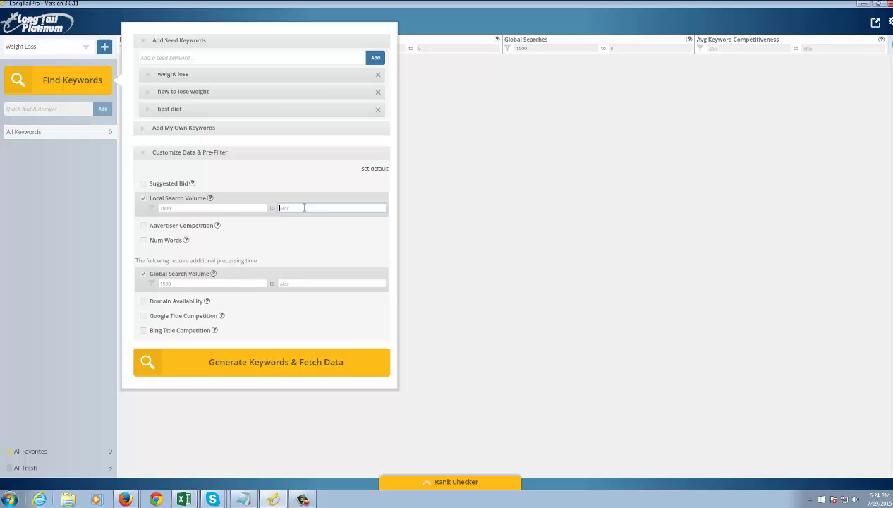
type("25000")
left_click(311, 282)
type("4500")
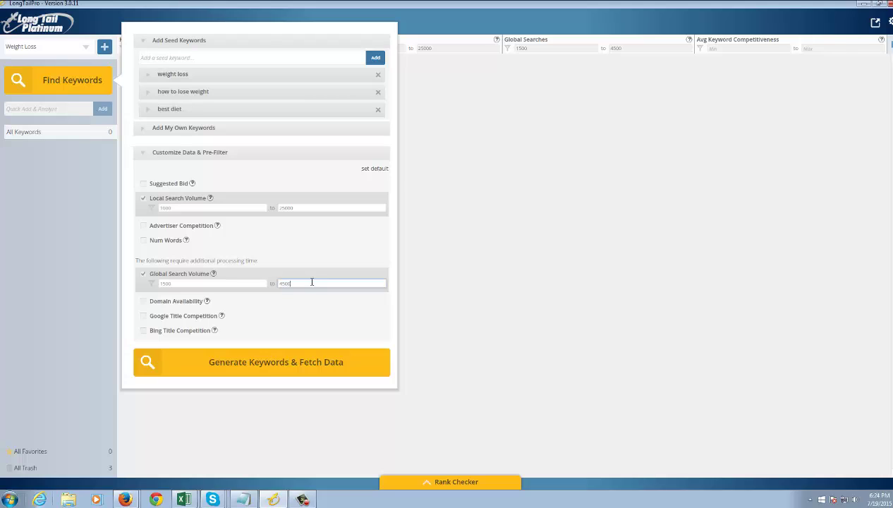
type("0")
Generate keyword ideas and browse each seed group, ending on the weight loss group
left_click(244, 365)
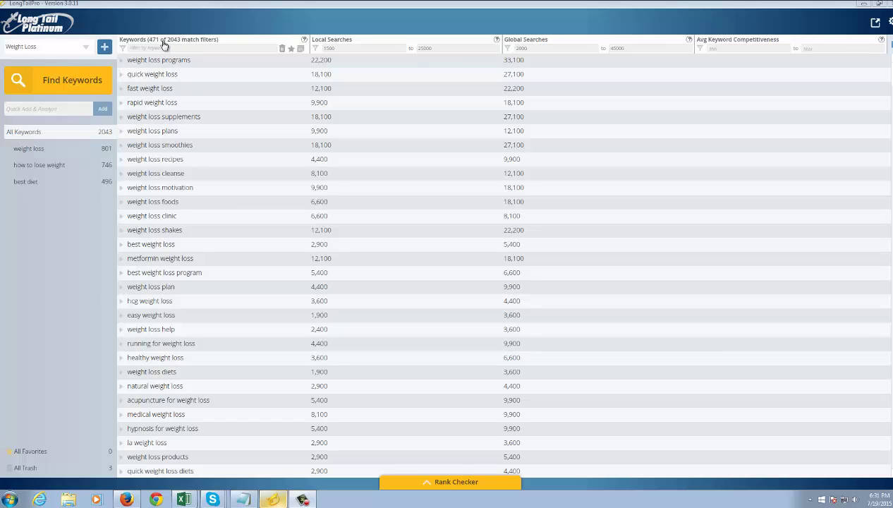
left_click(32, 154)
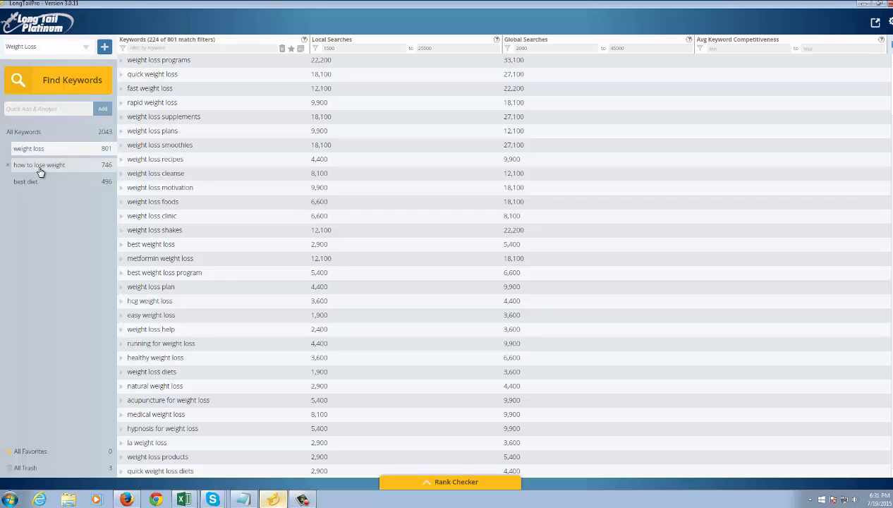
left_click(40, 170)
left_click(37, 185)
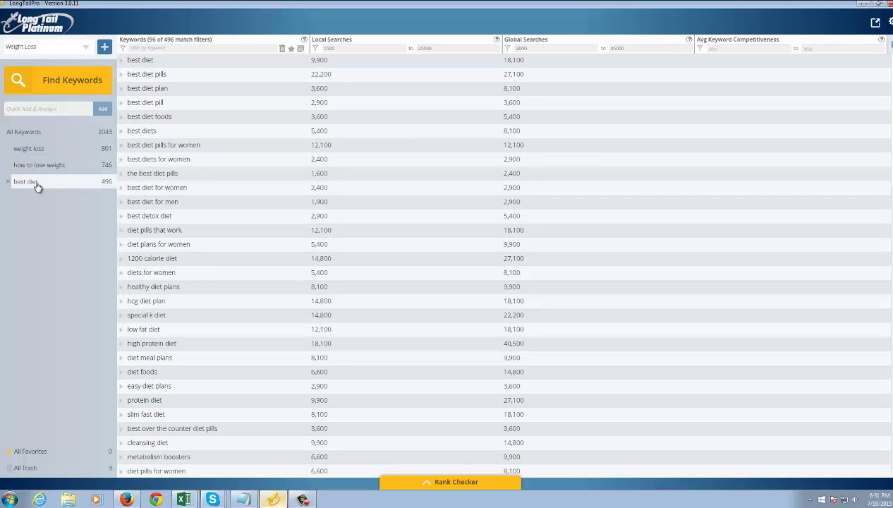
left_click(53, 153)
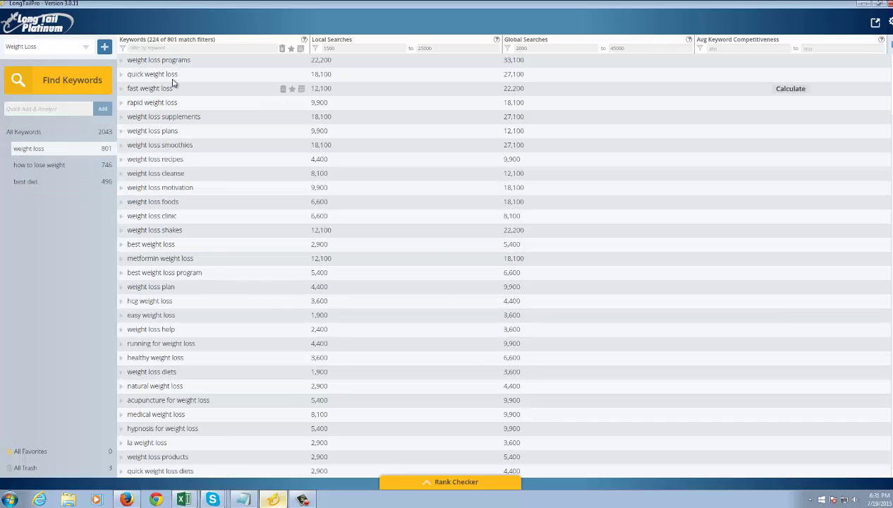
Try the keyword text filter with 'acupuncture' and 'hypo', then clear it
left_click(179, 46)
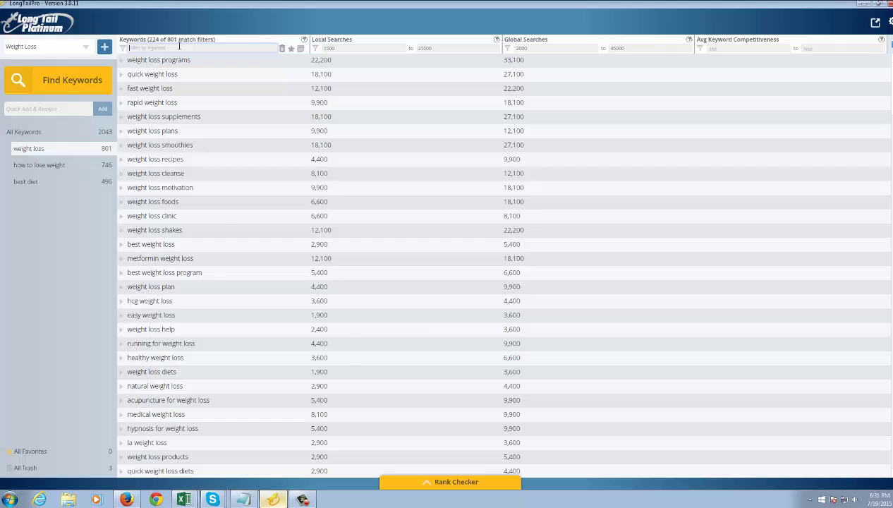
type("acupuncture")
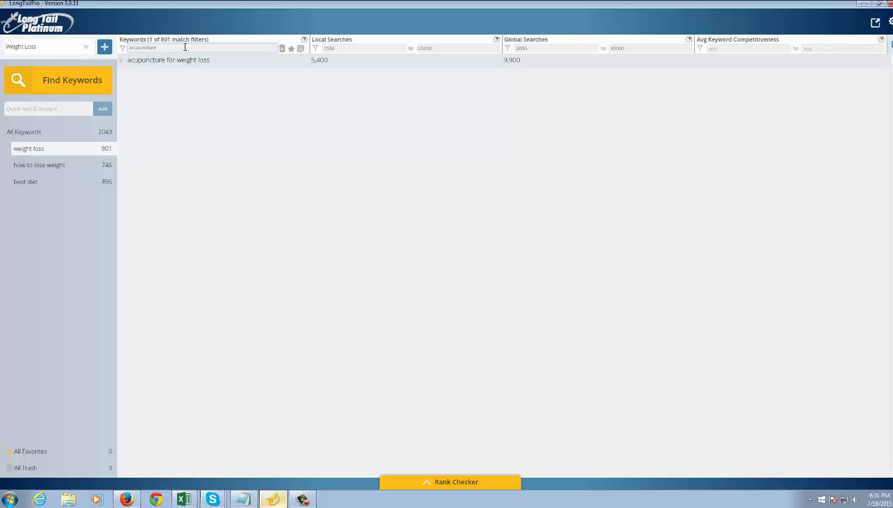
double_click(185, 48)
left_click(280, 49)
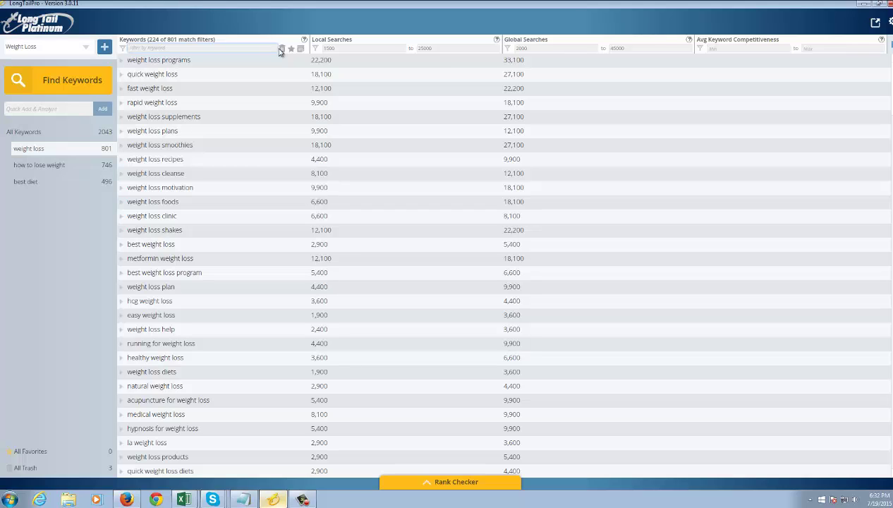
type("hypo")
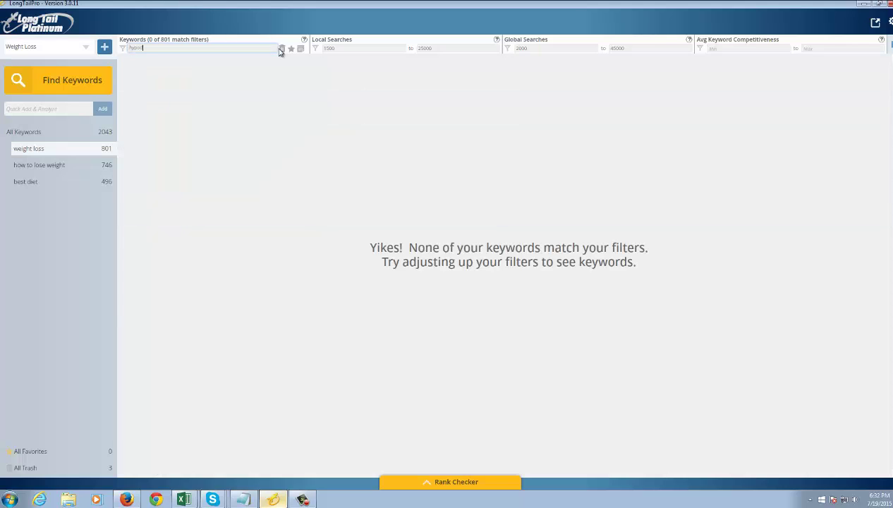
key("BackSpace")
key("ctrl+a")
key("BackSpace")
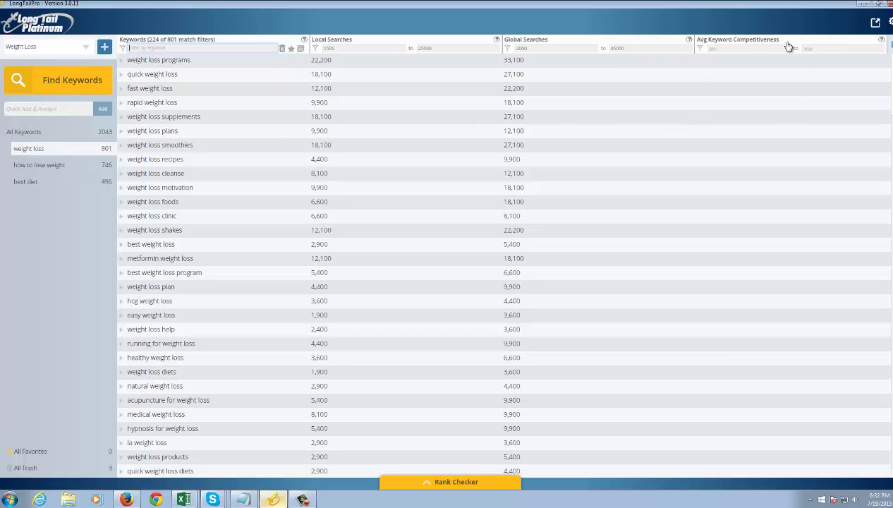
Add the Num Words column and require at least 4 words per keyword
left_click(890, 45)
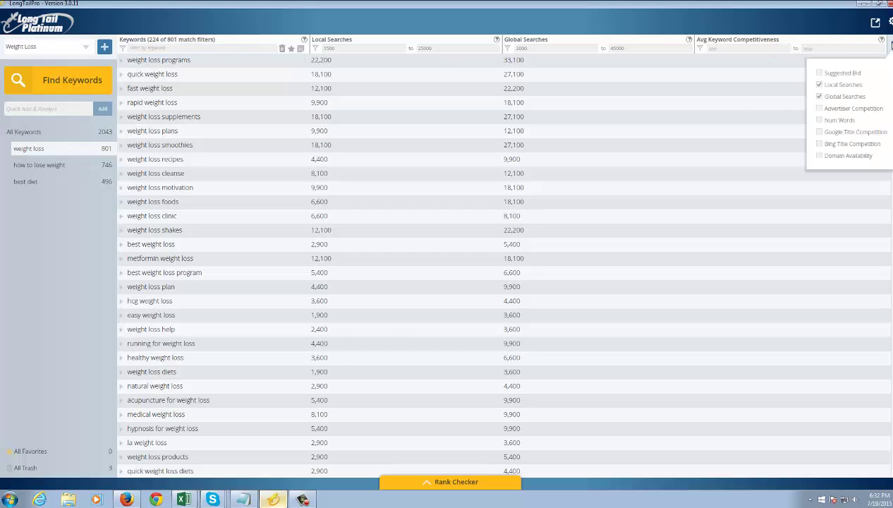
left_click(836, 120)
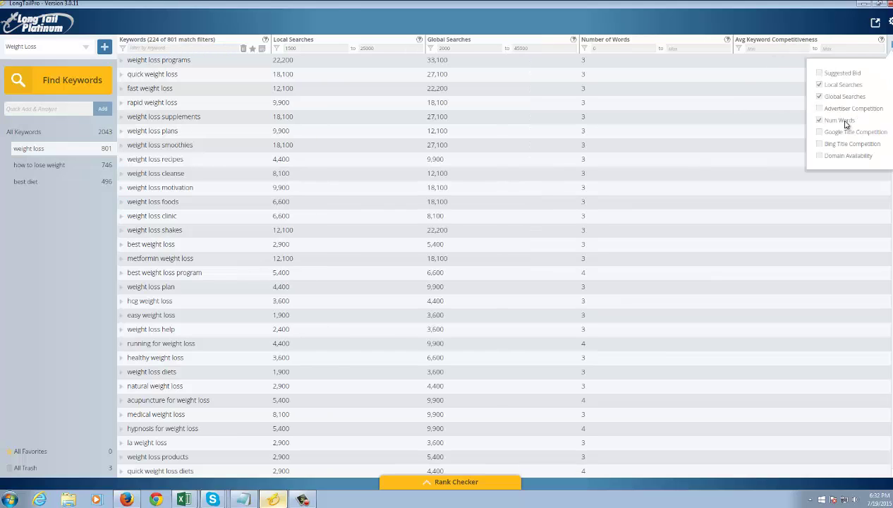
left_click(603, 48)
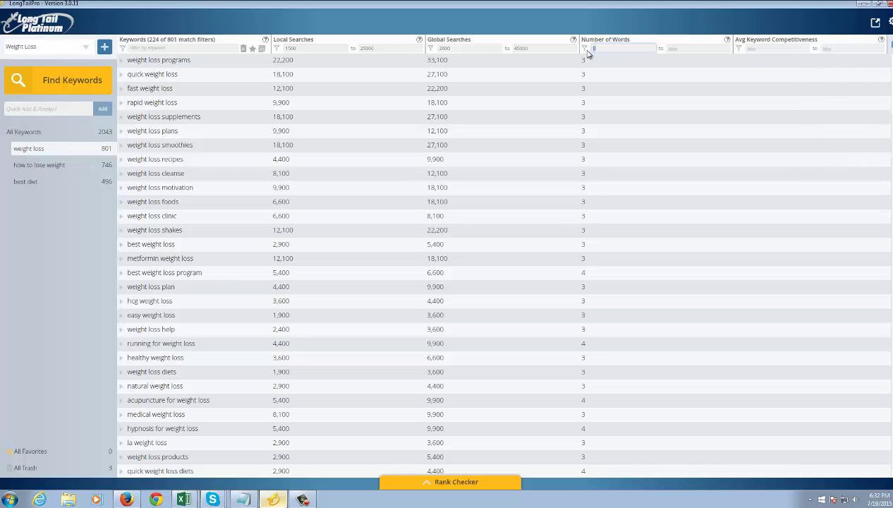
type("4")
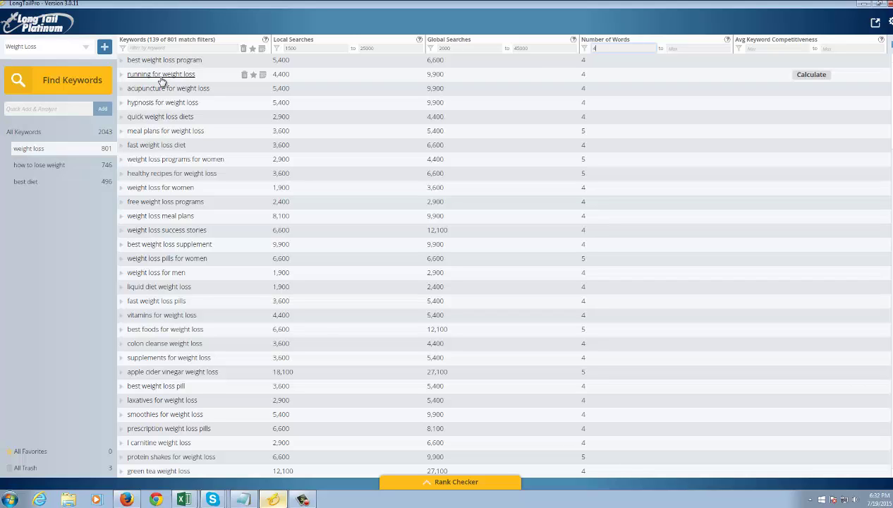
Sort by global searches descending and score 'apple cider vinegar weight loss' at 39 competitiveness
left_click(458, 40)
left_click(459, 40)
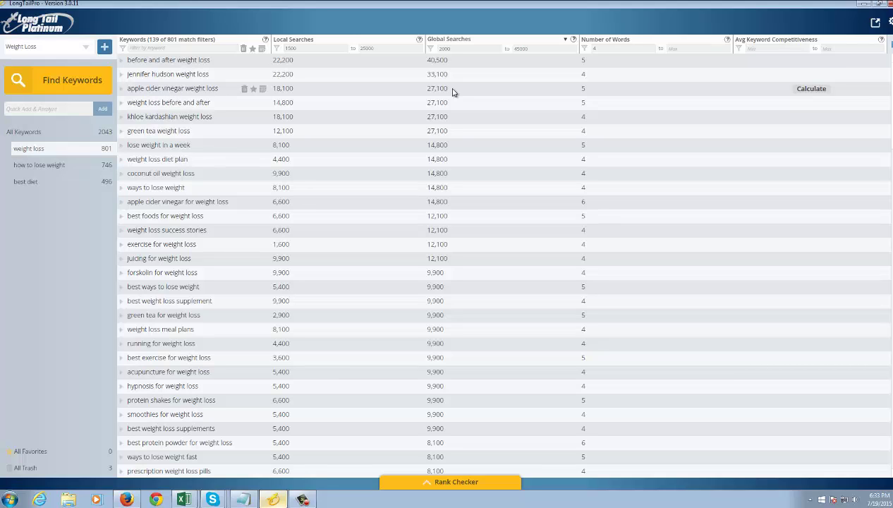
left_click(144, 90)
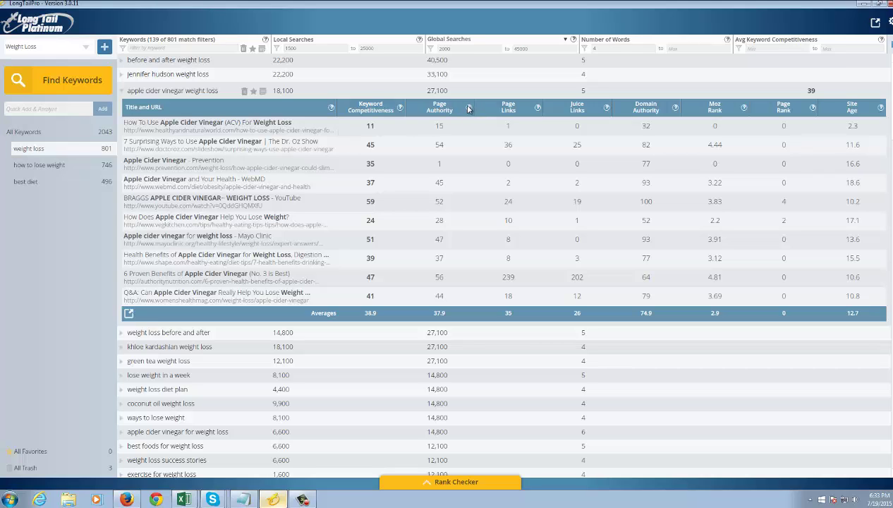
mouse_move(470, 111)
left_click(192, 90)
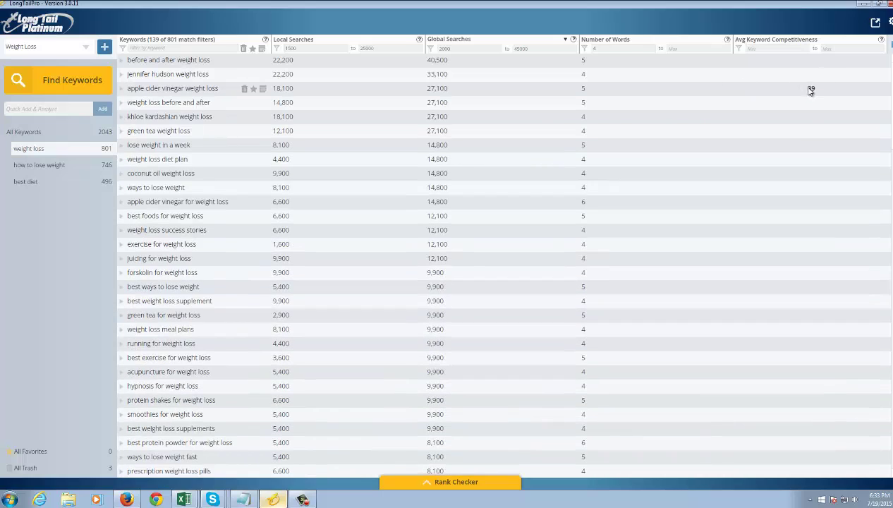
left_click(168, 92)
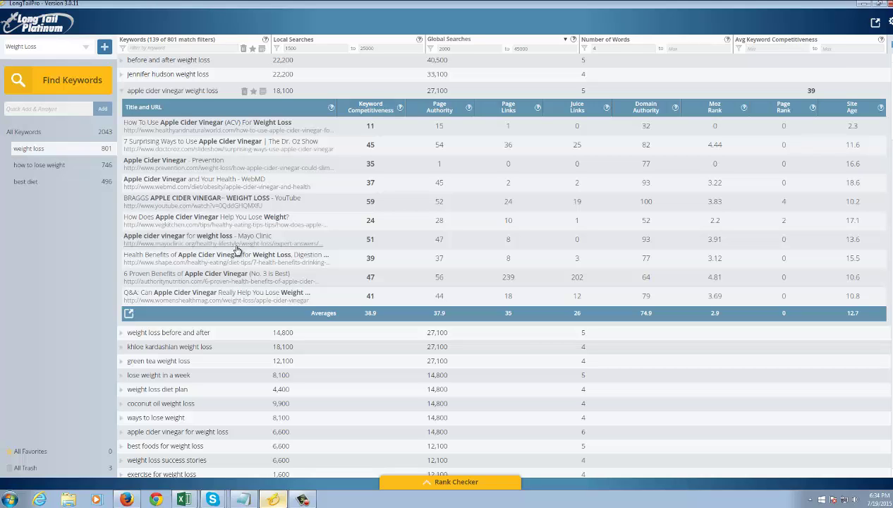
left_click(164, 92)
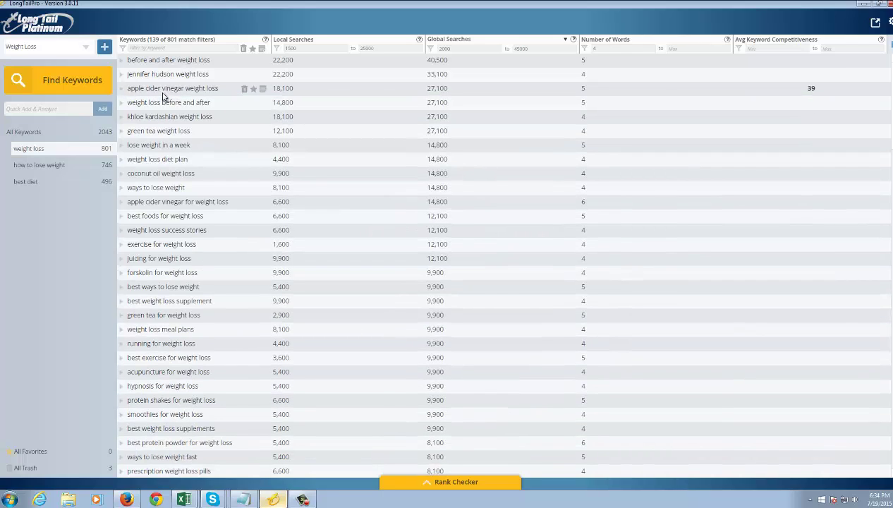
key("super")
type("calc")
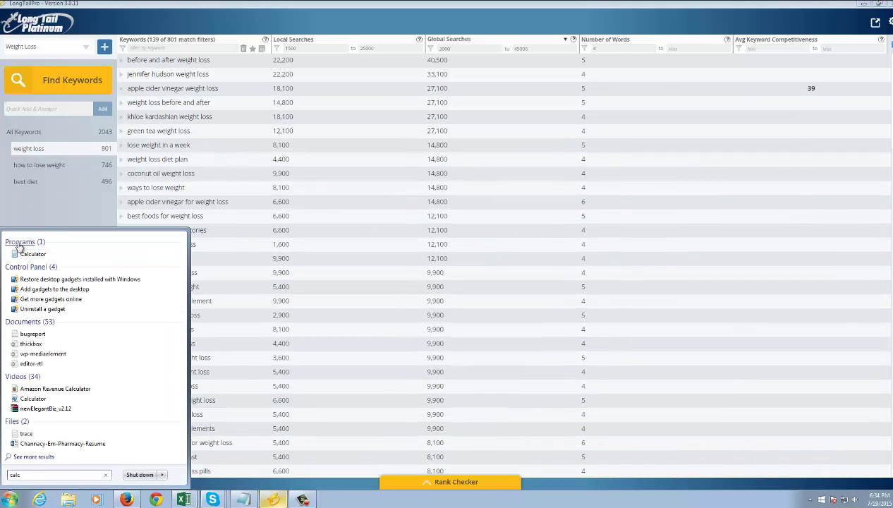
left_click(28, 253)
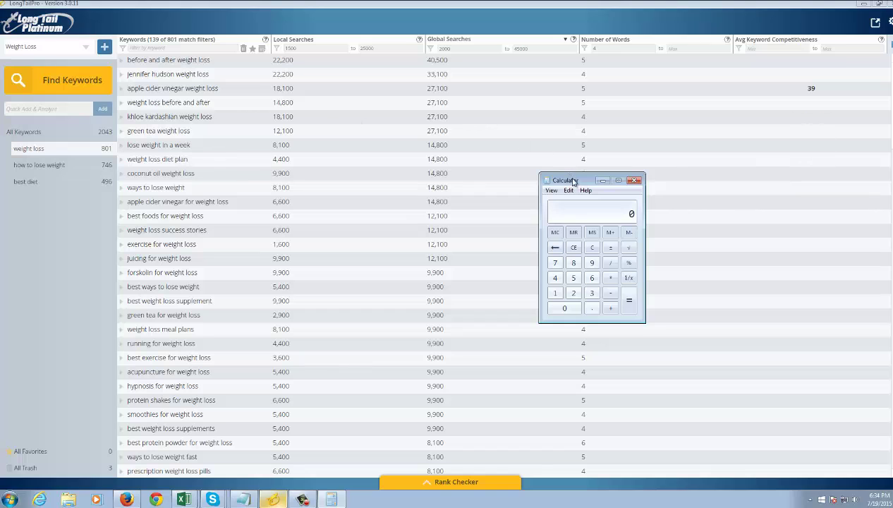
left_click_drag(573, 182, 375, 107)
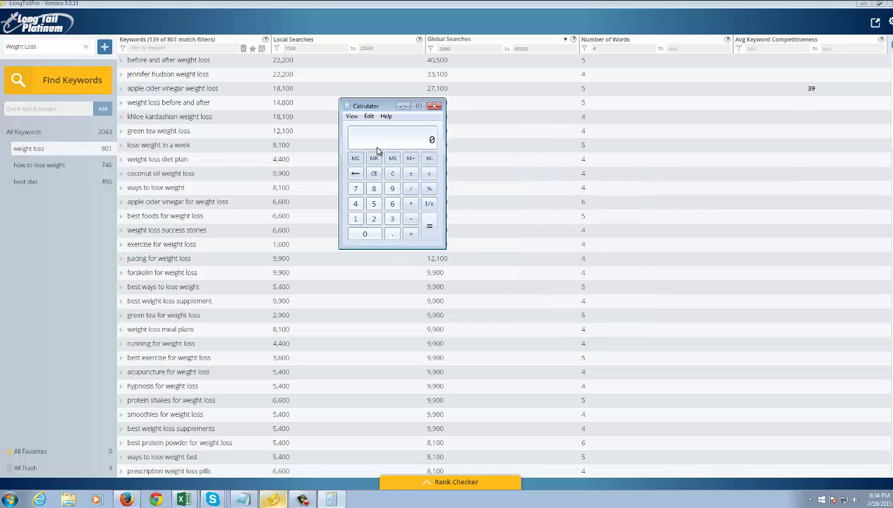
type("27000 * 0.45")
key("Return")
left_click(434, 106)
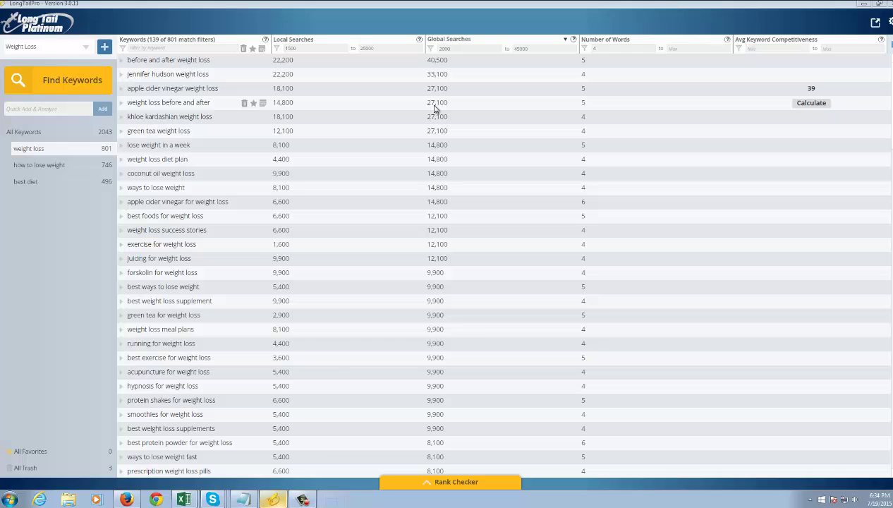
Calculate competitiveness for 'khloe kardashian weight loss' (41), then collapse its results
left_click(173, 119)
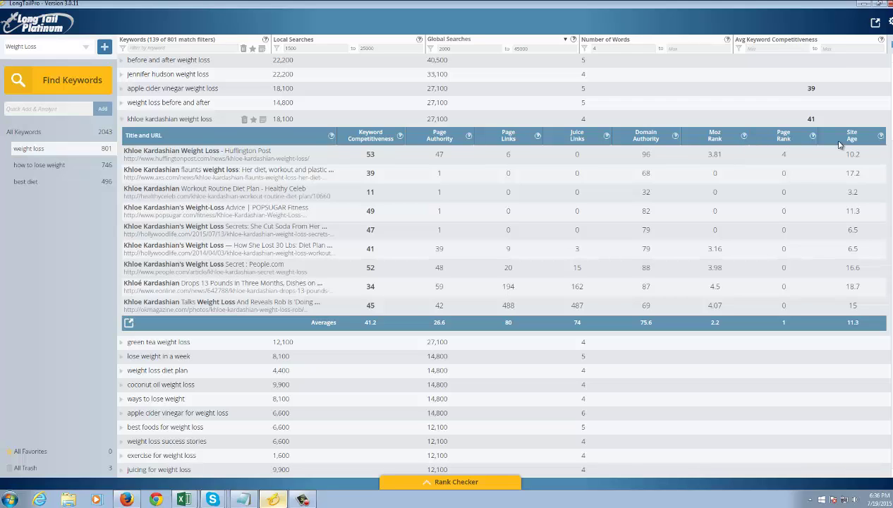
mouse_move(811, 124)
left_click(173, 119)
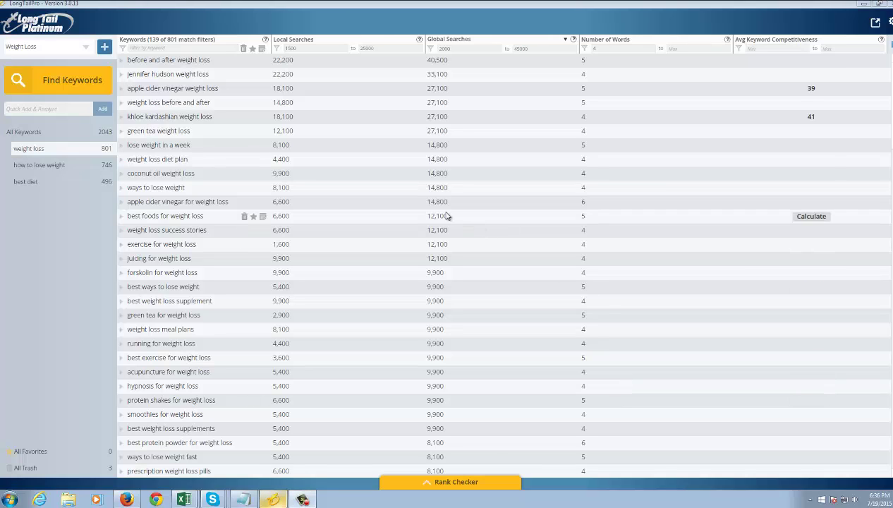
left_click(208, 47)
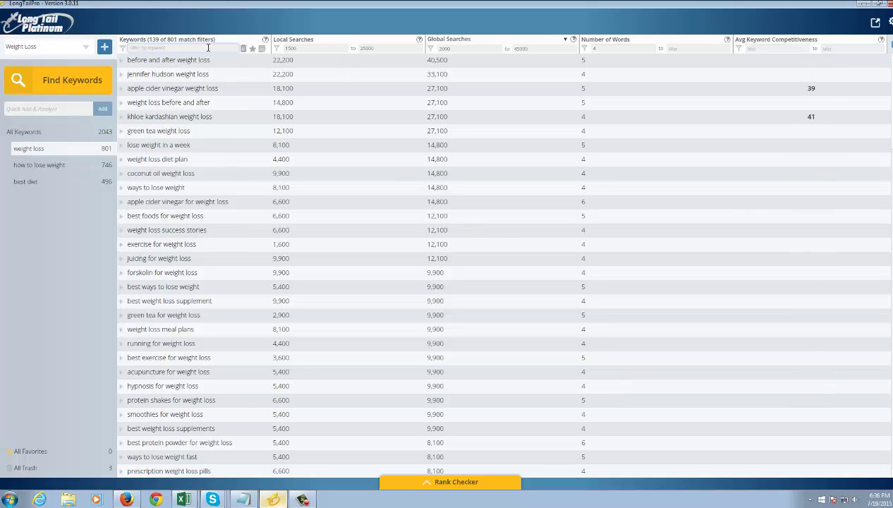
type("green tea")
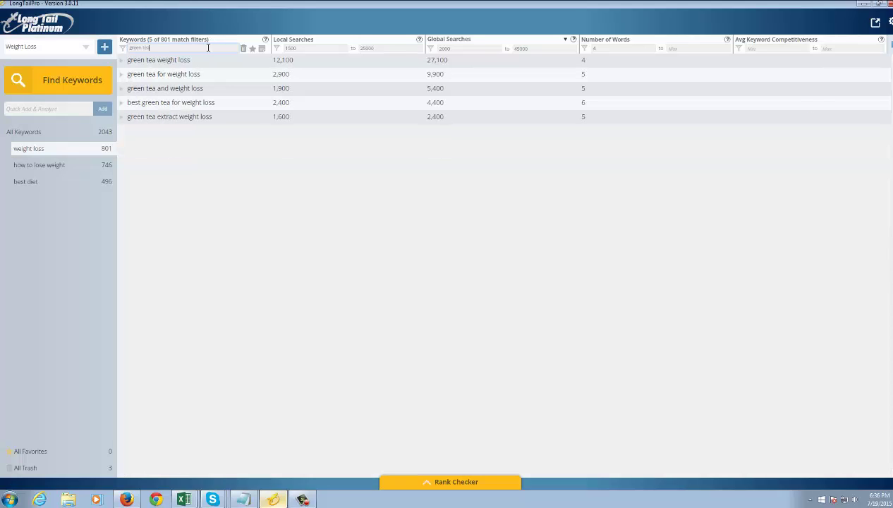
left_click(244, 49)
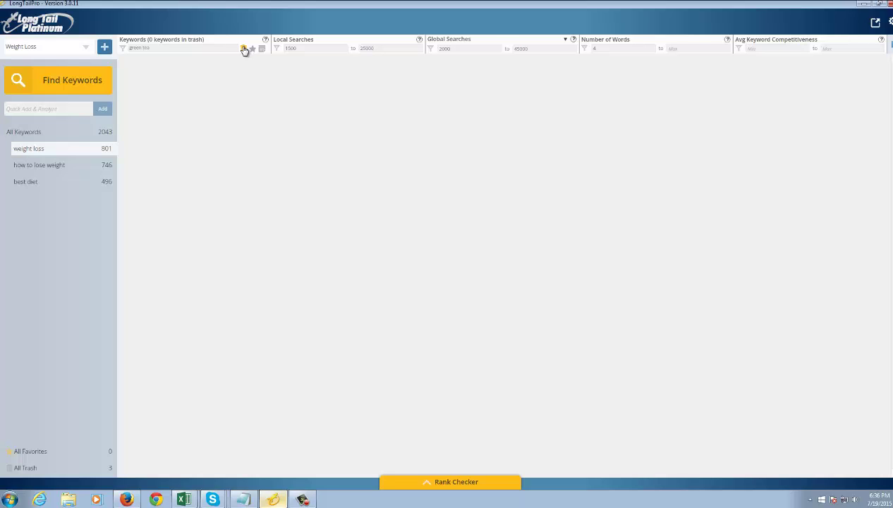
left_click(244, 50)
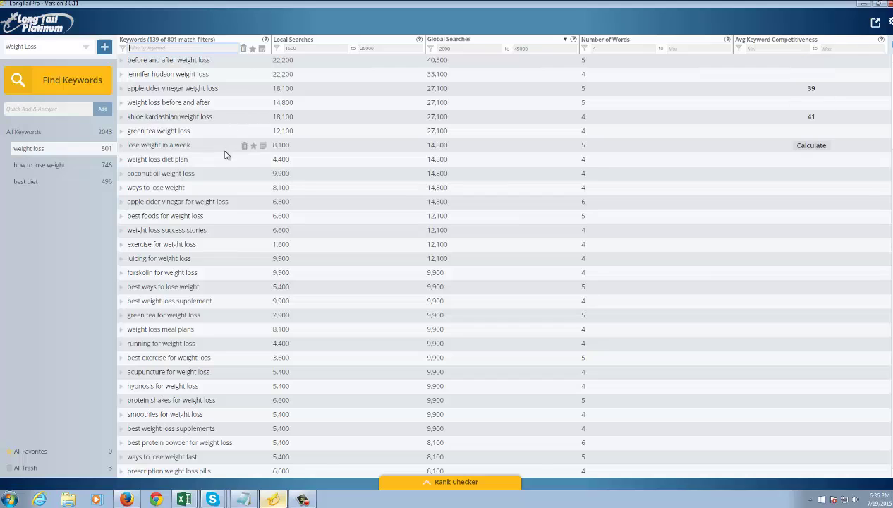
left_click(216, 50)
type("green tea")
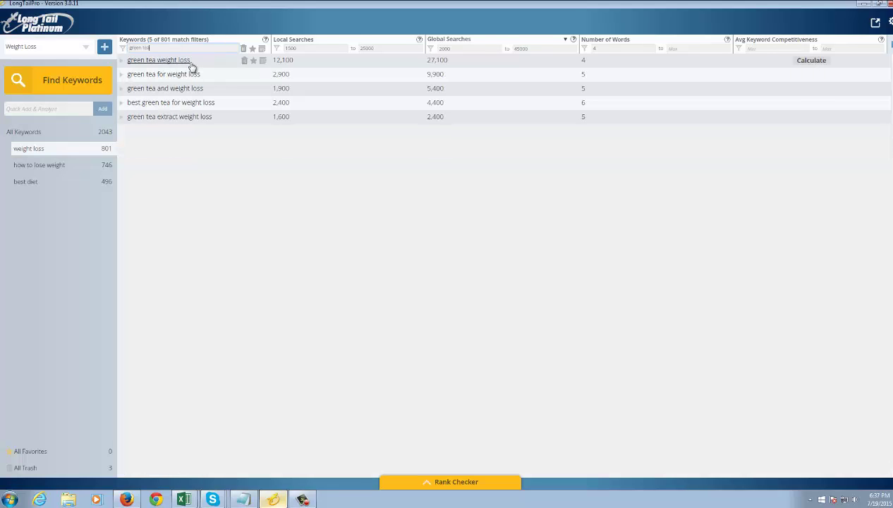
left_click(244, 50)
left_click(244, 50)
left_click(210, 49)
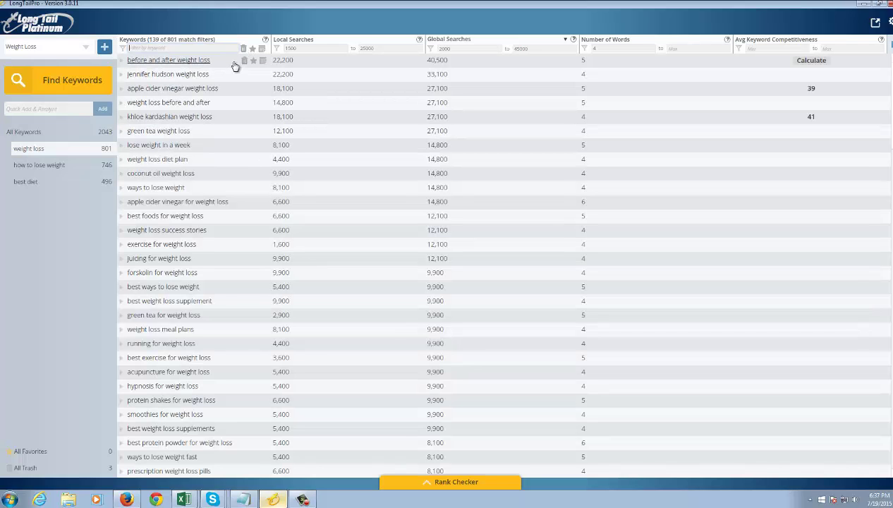
Score 'forskolin for weight loss' at 33 competitiveness and collapse its details
left_click(159, 275)
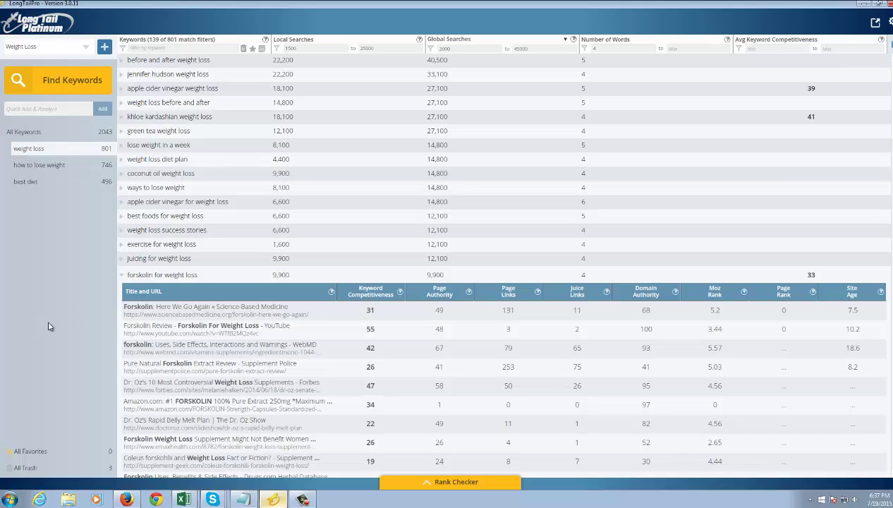
mouse_move(819, 277)
left_click(139, 275)
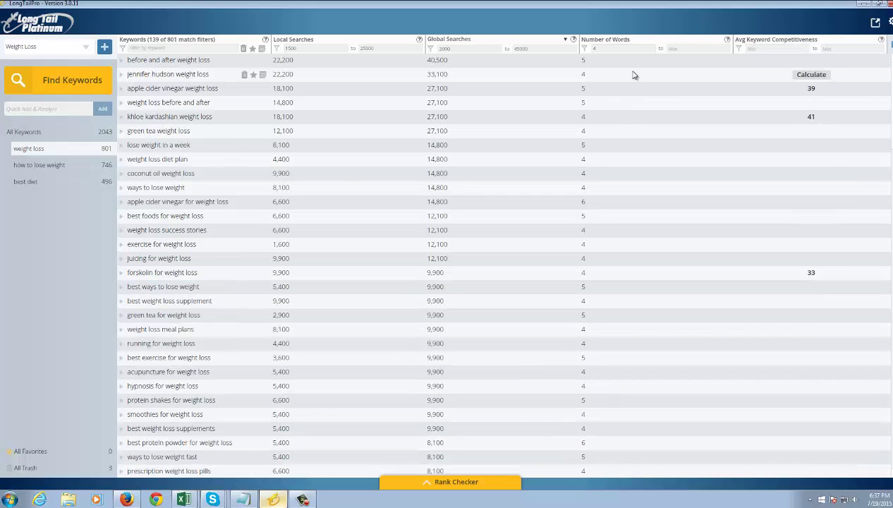
Raise the word minimum to 5, score 'apple cider vinegar for weight loss' at 38, then view best diet
double_click(630, 50)
type("5")
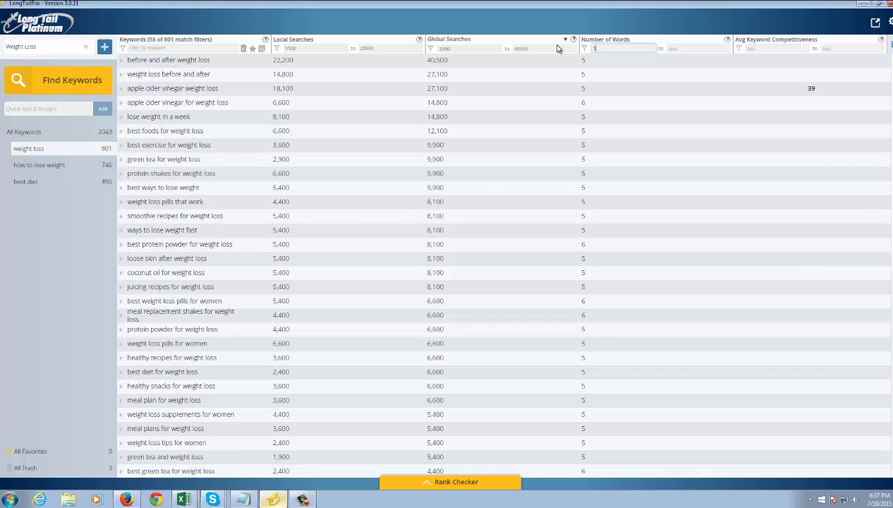
left_click(194, 107)
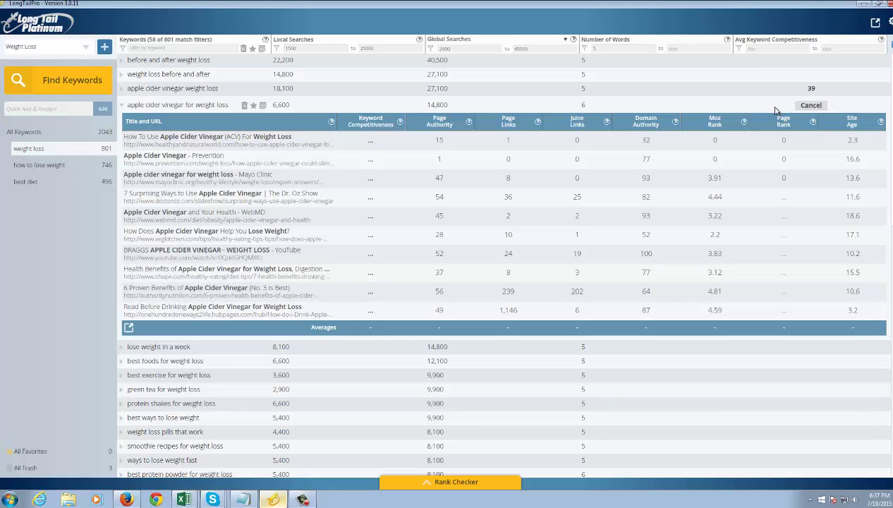
left_click(156, 107)
mouse_move(160, 117)
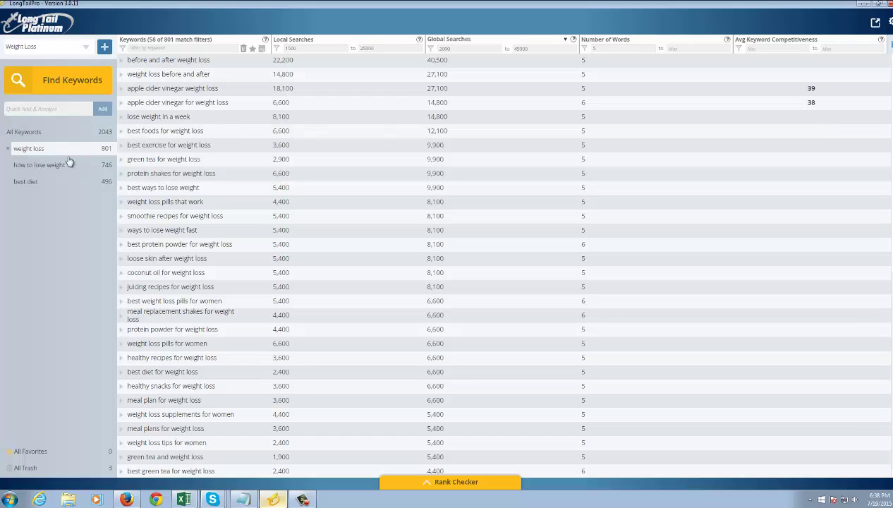
left_click(39, 181)
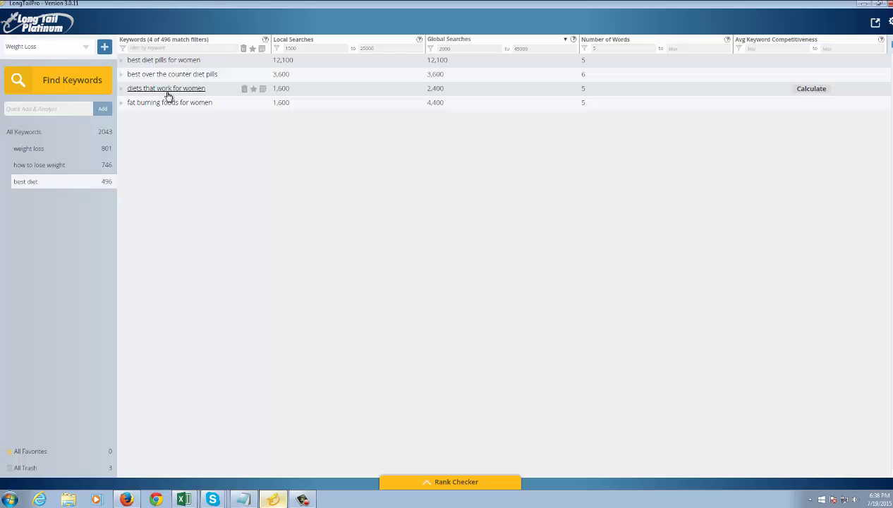
Open the 'how to lose weight' list and quick-analyze the keyword 'how to lose weight'
left_click(42, 167)
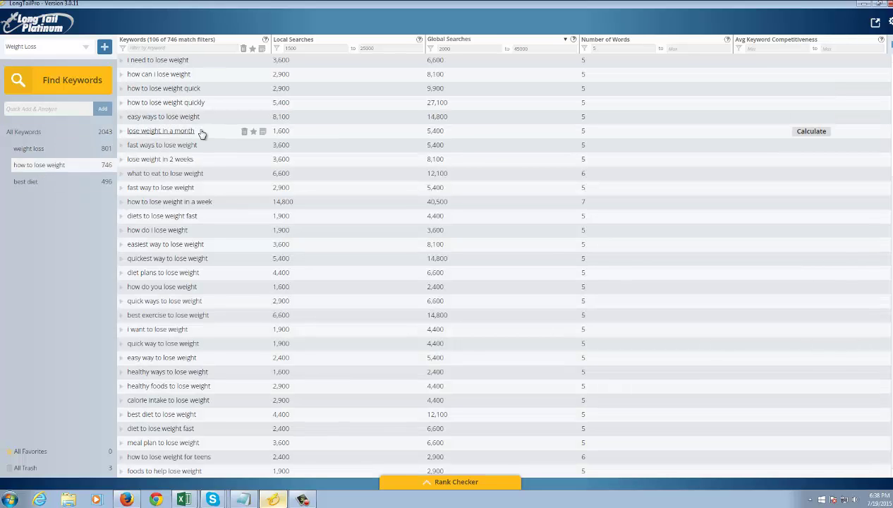
left_click(53, 108)
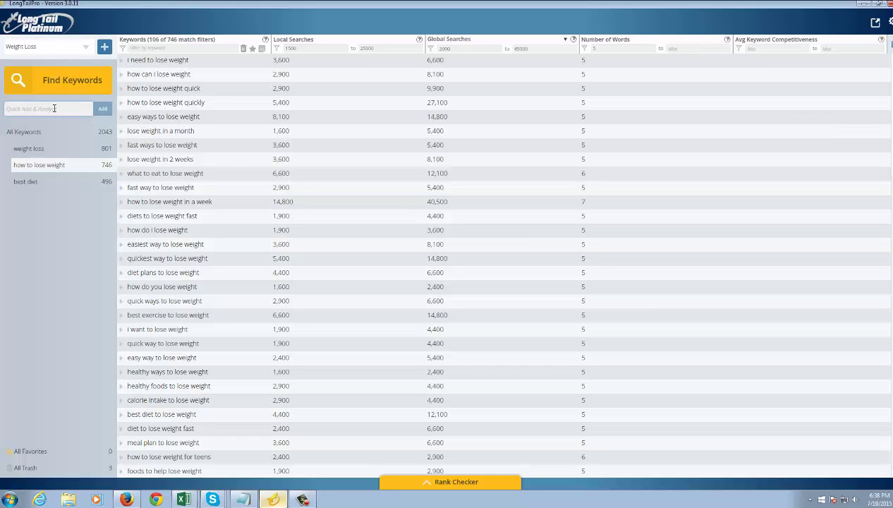
type("how to lose weight")
key("Return")
Generate keywords from the seed 'how to lose weight on' and open the resulting 6-keyword list
left_click(68, 82)
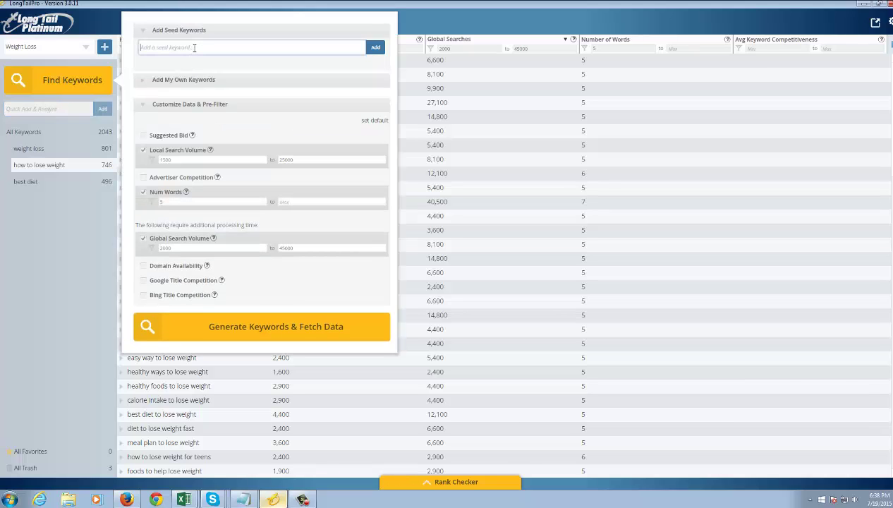
type("how to lose weight of")
type("n")
left_click(231, 329)
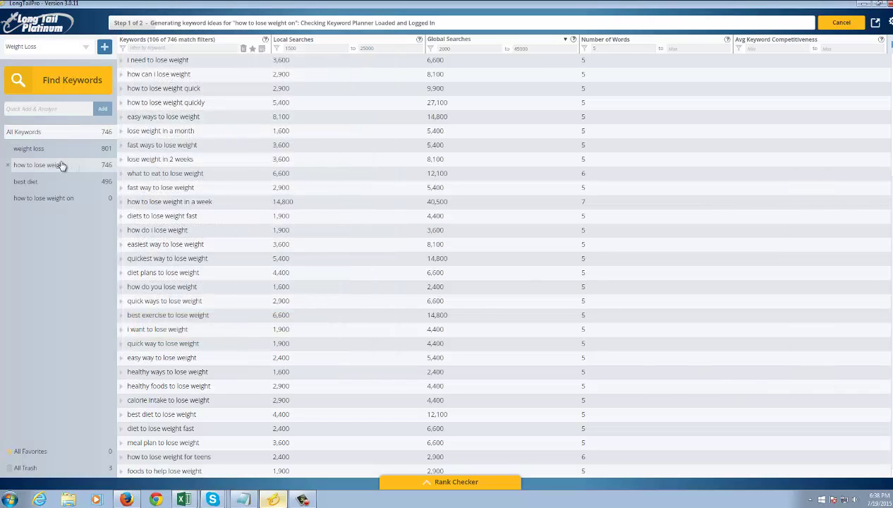
left_click(44, 197)
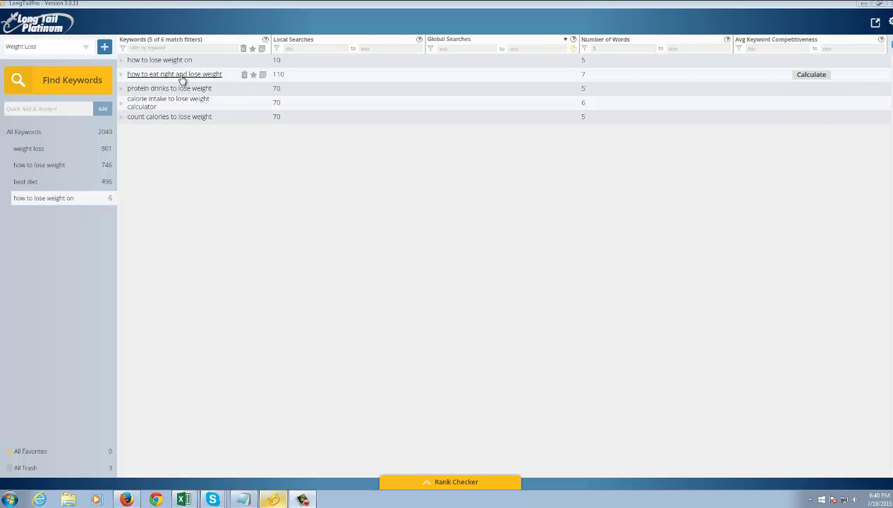
Search Google in a new Firefox tab for 'how to lose weight on' and scroll the results
left_click(131, 497)
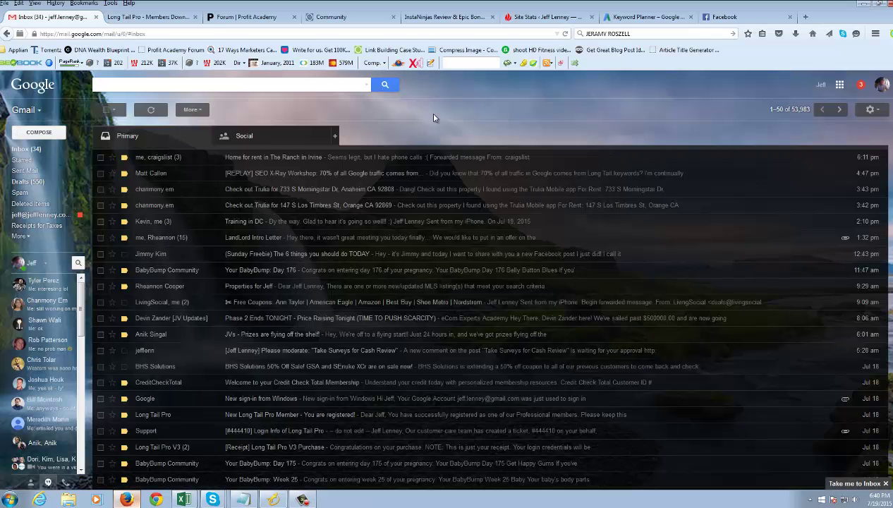
key("ctrl+t")
left_click(333, 134)
type("how to lose weight on")
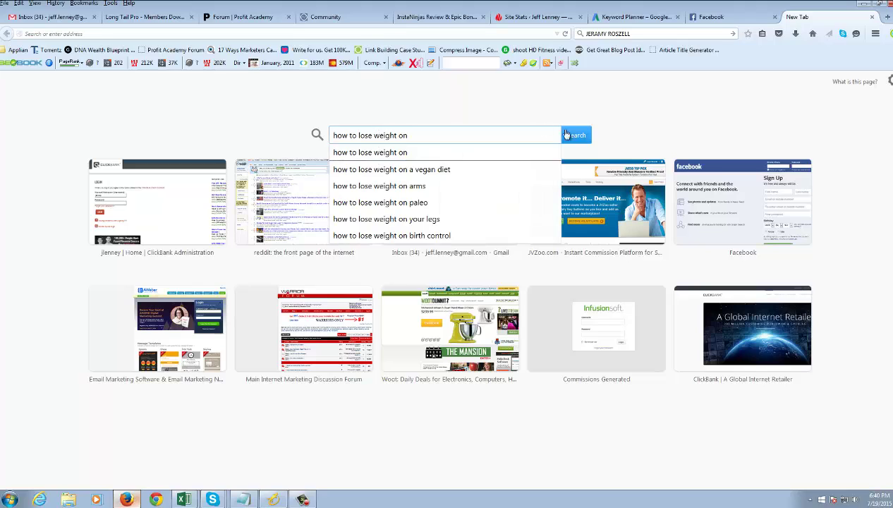
left_click(584, 136)
middle_click(506, 261)
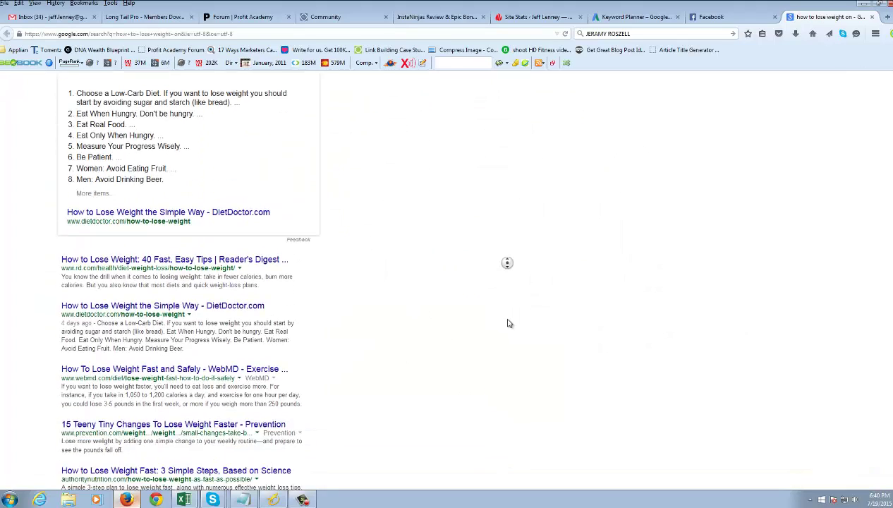
scroll(261, 413, "up", 1)
middle_click(353, 400)
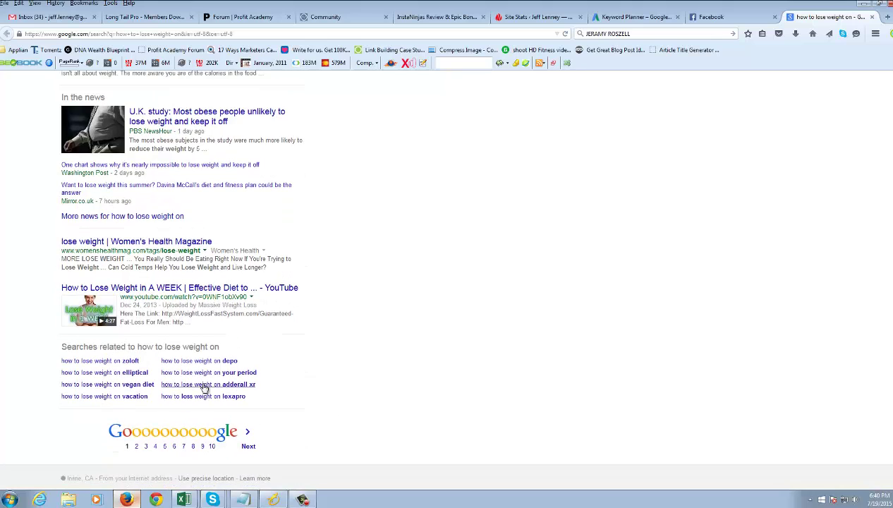
Open the weight-loss-on-vacation related search, then search for 'how to lose weight in'
left_click(142, 397)
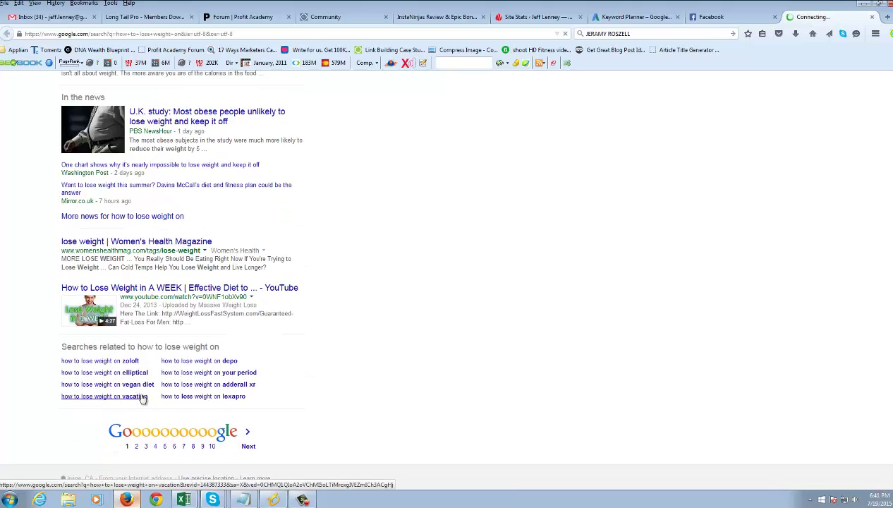
middle_click(408, 379)
scroll(437, 253, "up", 10)
scroll(437, 253, "down", 2)
scroll(454, 189, "up", 2)
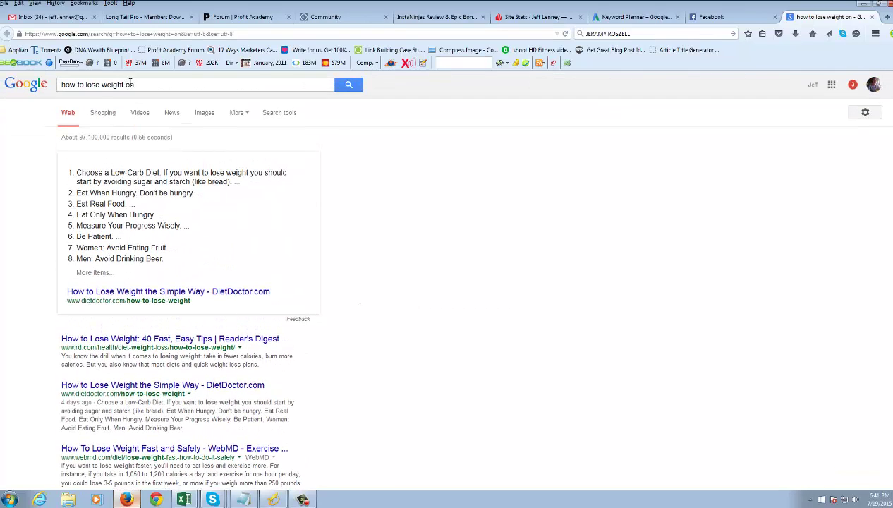
double_click(130, 84)
type("in")
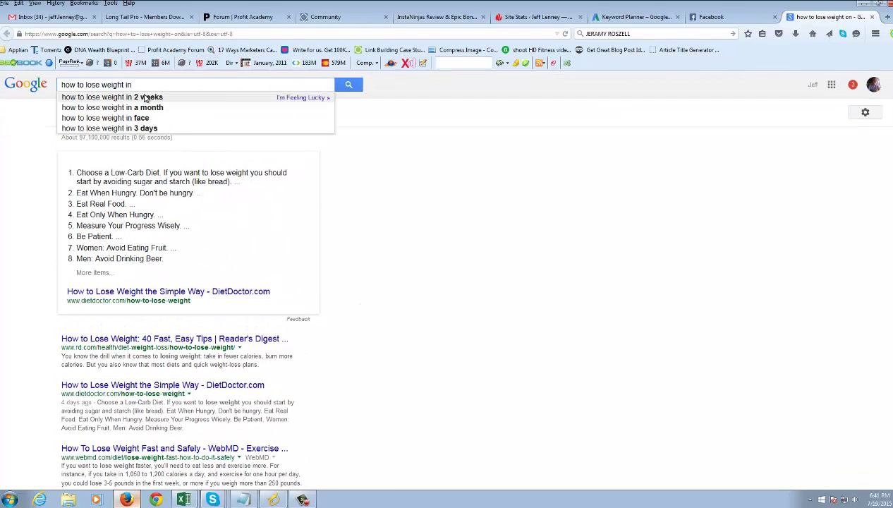
key("Return")
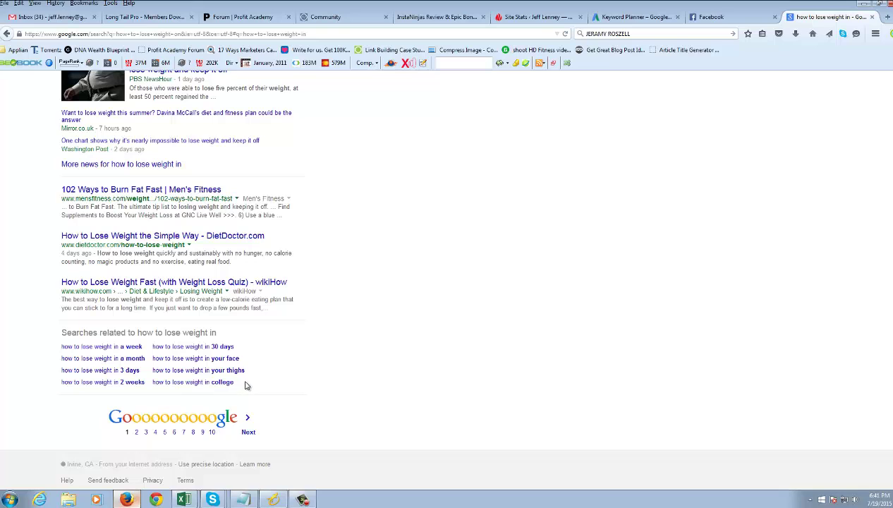
Search for 'how to lose weight in your' and bring its related searches into view
middle_click(477, 390)
left_click(376, 168)
left_click(186, 84)
type("yo")
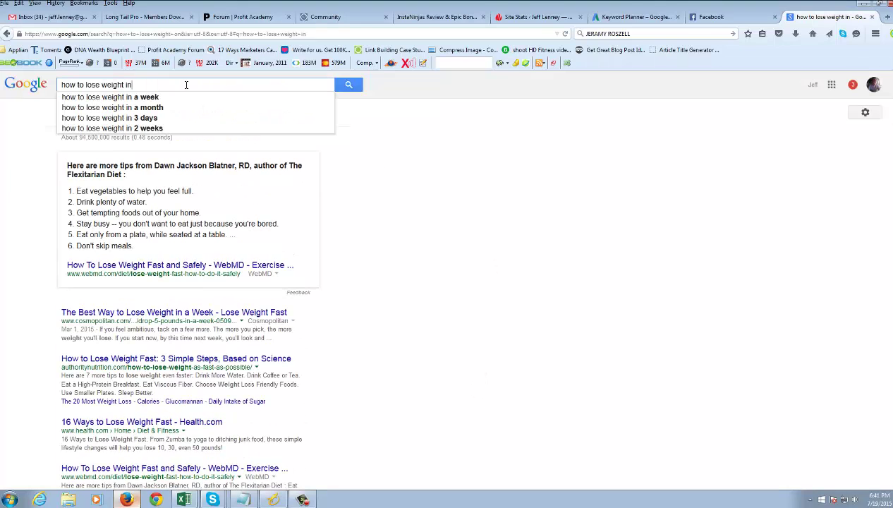
type("u")
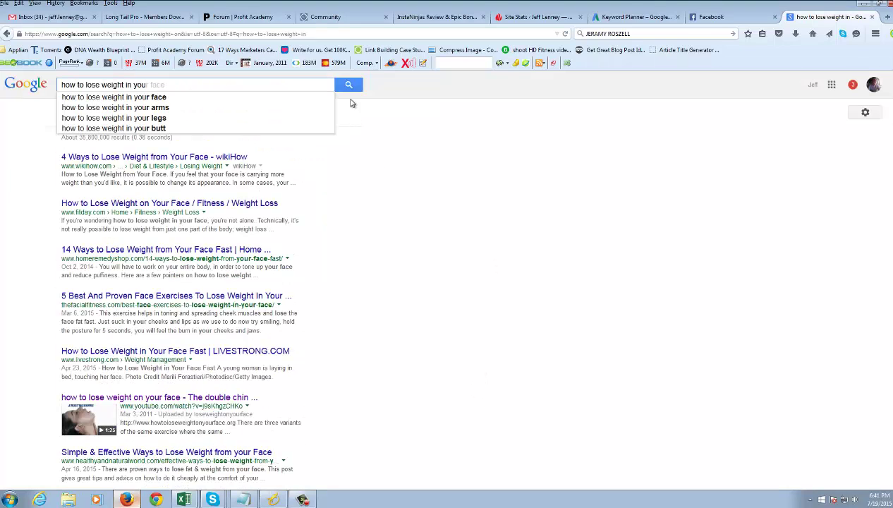
type("r")
left_click(349, 85)
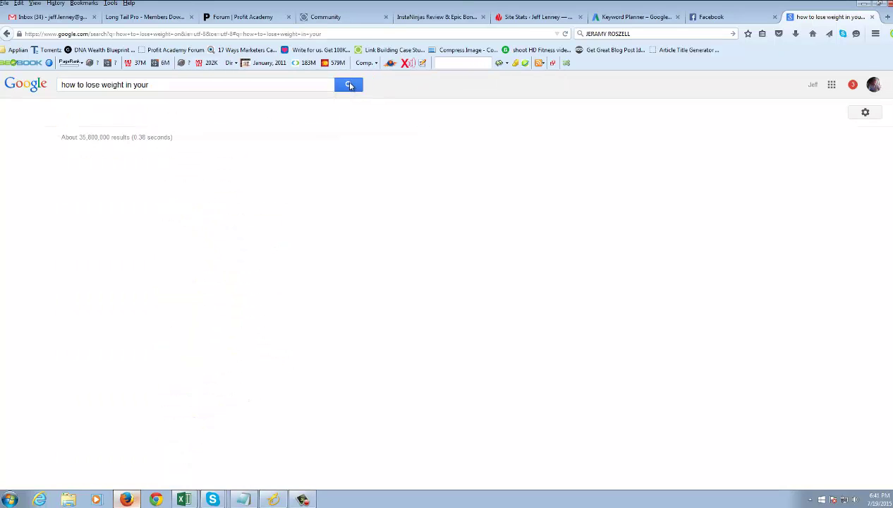
middle_click(399, 254)
left_click(284, 406)
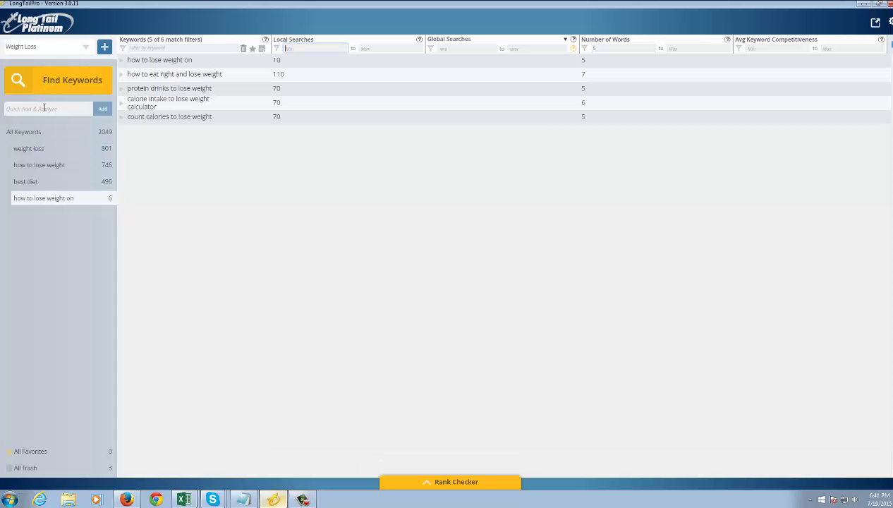
Paste the copied related searches into Add My Own Keywords and remove the blank lines between them
left_click(58, 75)
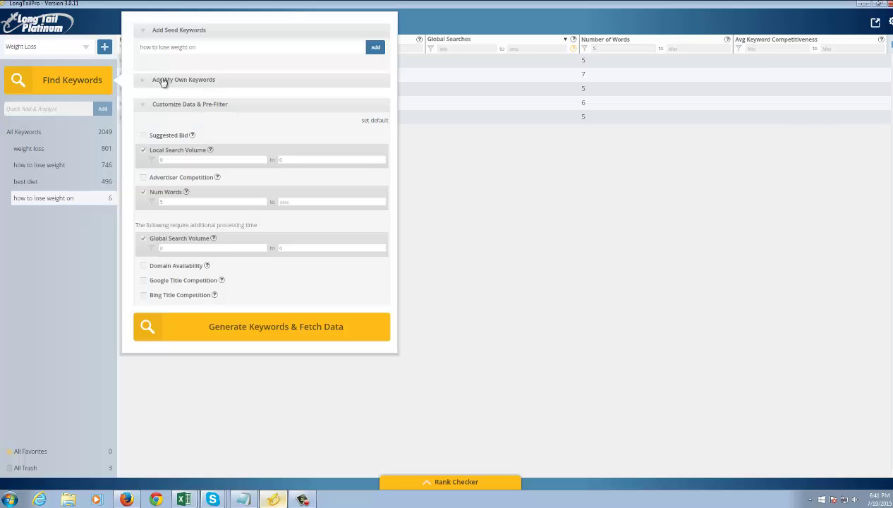
left_click(142, 85)
key("ctrl+v")
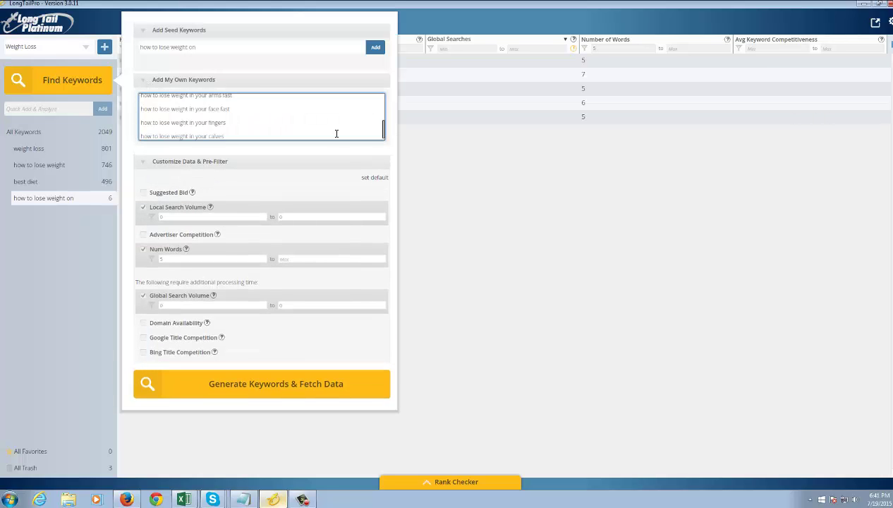
left_click_drag(383, 129, 382, 97)
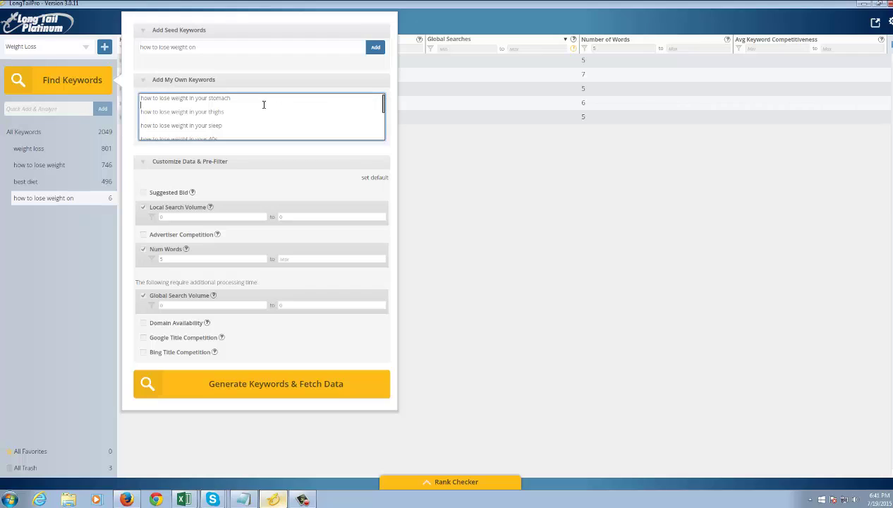
key("Delete")
key("Down")
key("Delete")
key("Down")
key("Delete")
key("Down")
key("Delete")
key("Down")
key("Delete")
key("Down")
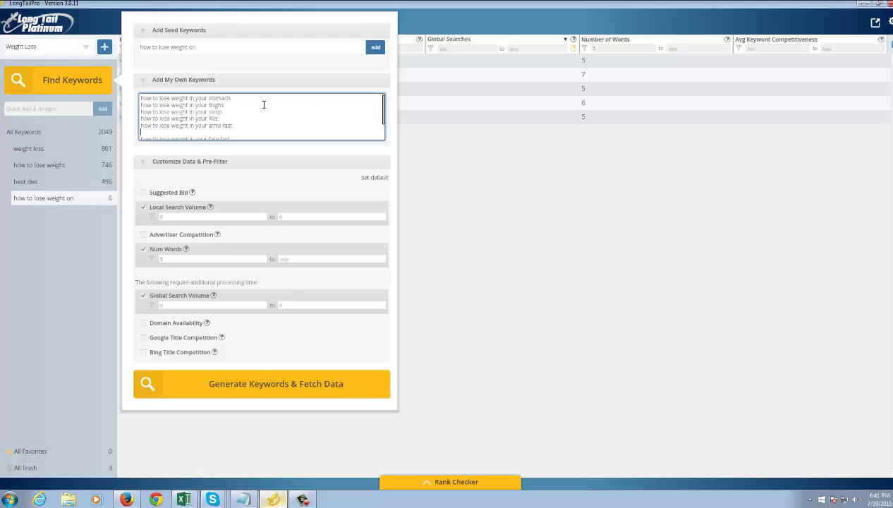
key("Delete")
key("Down")
key("Delete")
key("Down")
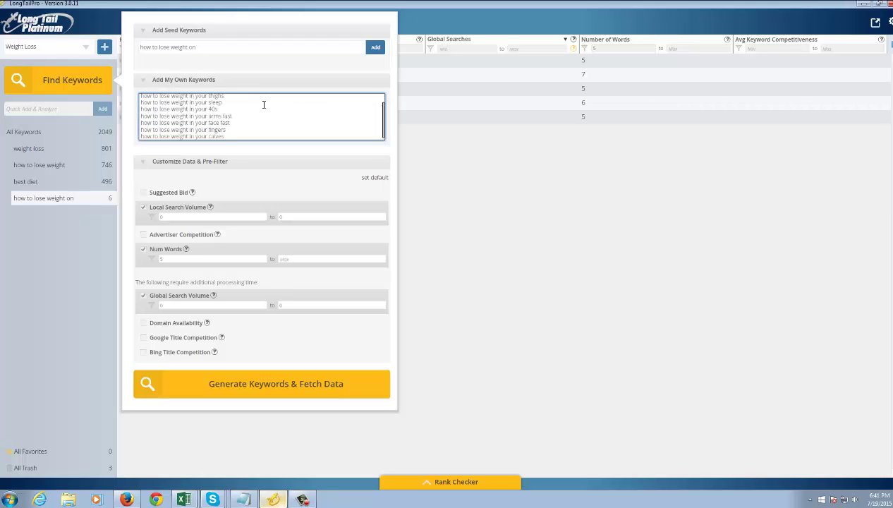
Fetch data for the six custom keywords and show the My Own Keywords group
left_click(249, 387)
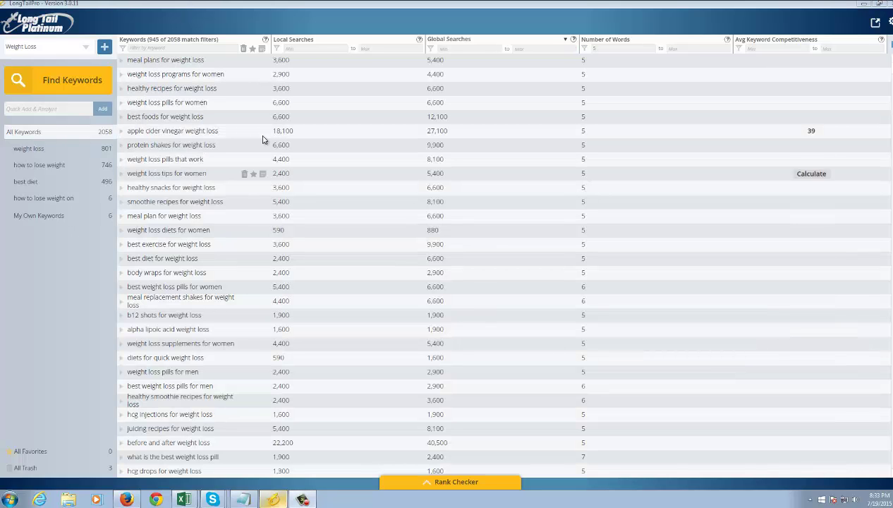
left_click(42, 164)
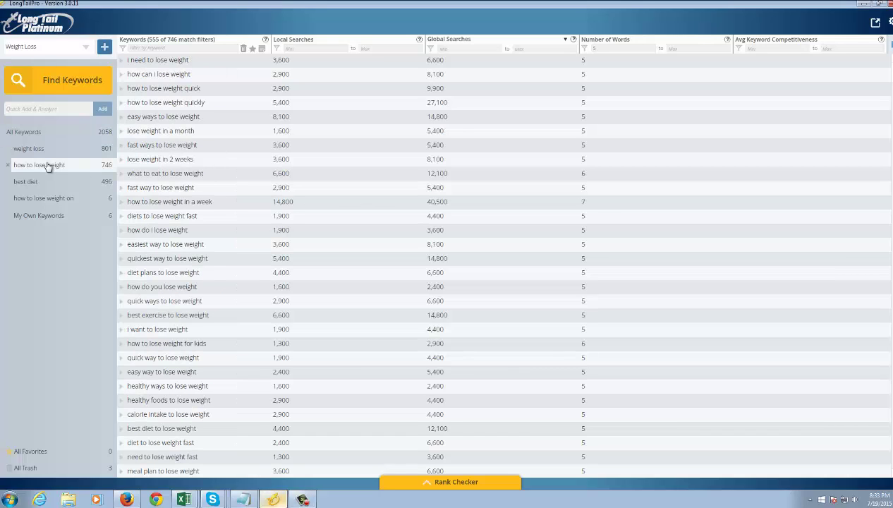
left_click(41, 216)
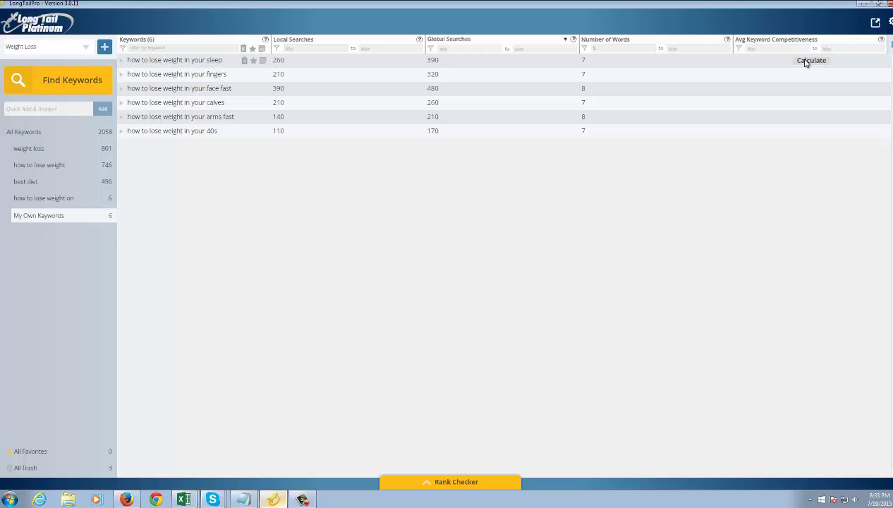
Calculate competitiveness for the sleep (26) and fingers (36) keywords, then view All Keywords
left_click(809, 60)
left_click(813, 75)
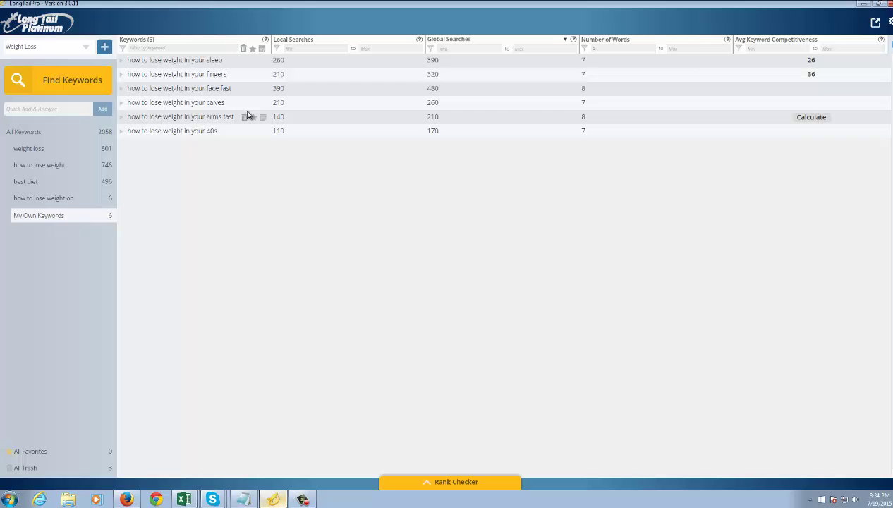
left_click(30, 132)
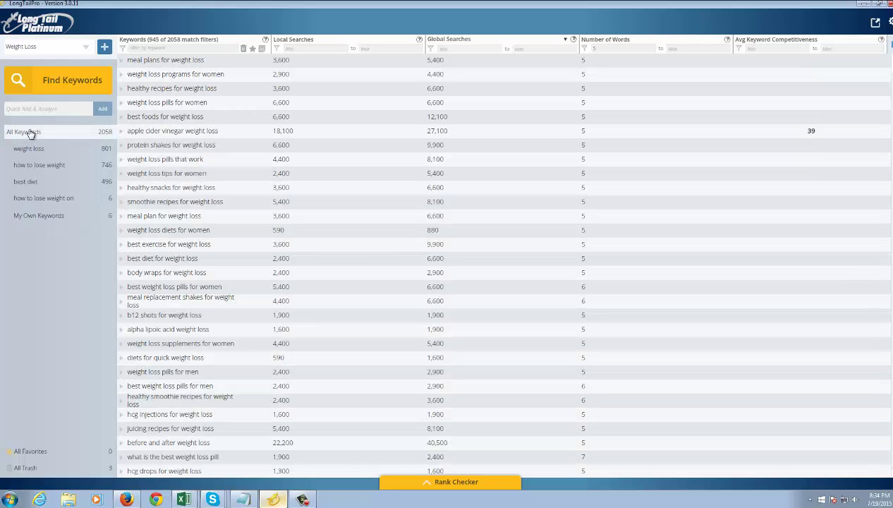
Set the Local Searches minimum filter to 1000
double_click(608, 48)
left_click(313, 48)
type("1500")
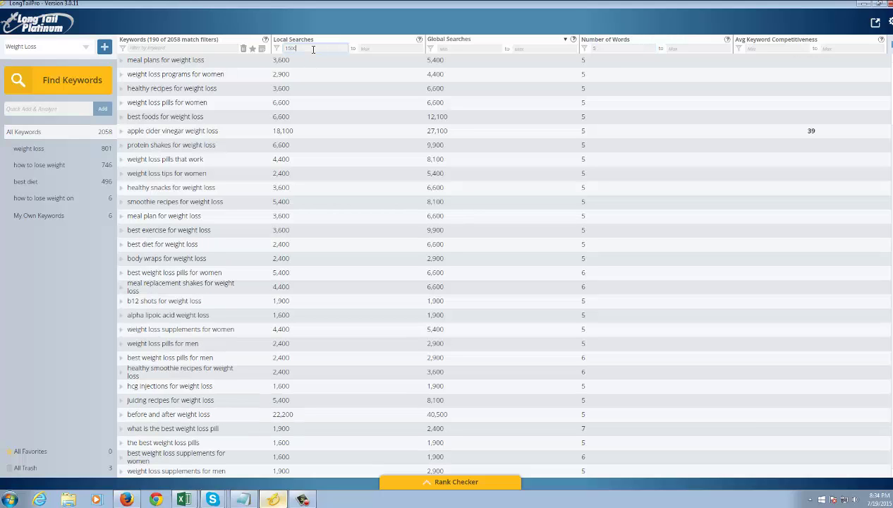
key("BackSpace")
key("BackSpace")
key("BackSpace")
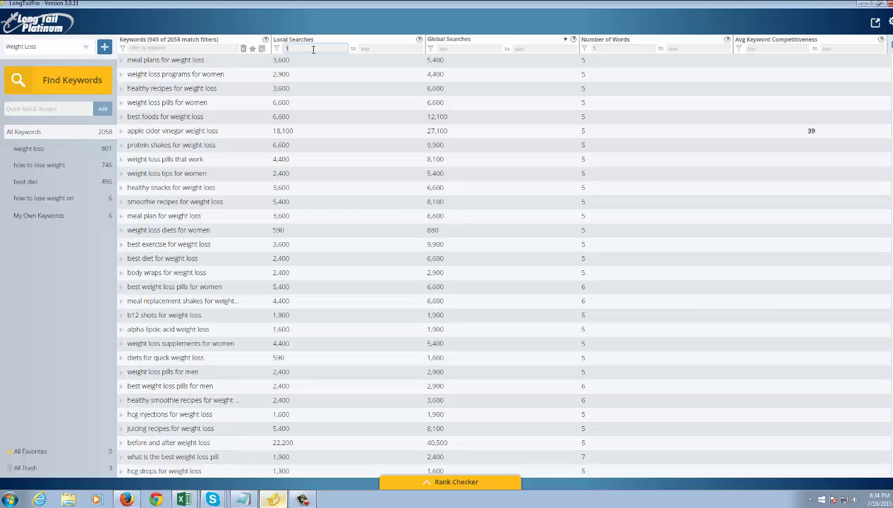
type("000")
left_click(383, 51)
Filter Global Searches to 2000–100000 and sort by global searches, largest first
left_click(456, 50)
type("2000")
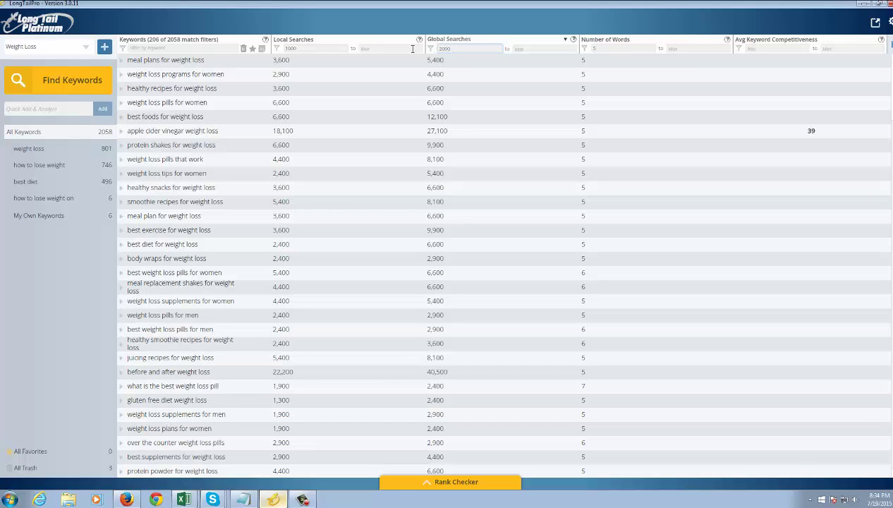
left_click(458, 41)
left_click(460, 41)
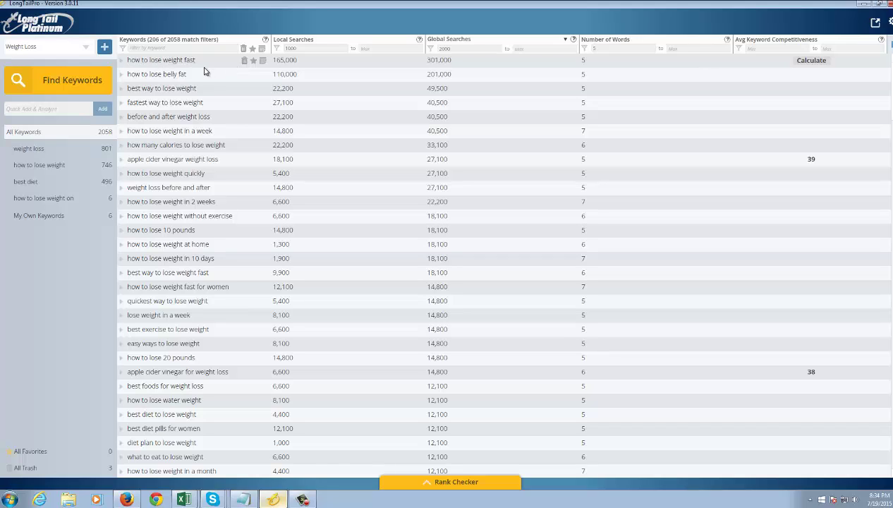
left_click(546, 49)
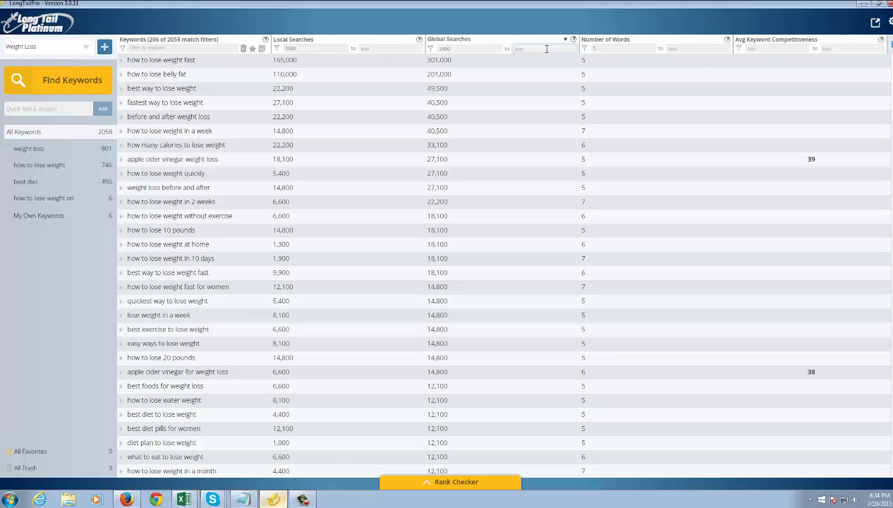
type("100000")
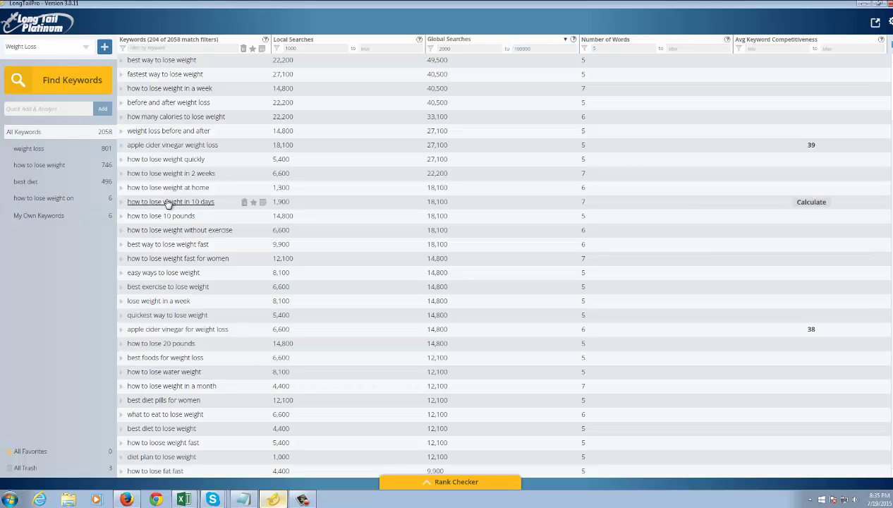
Calculate competitiveness for 'how to lose weight in 10 days' and 'in 2 weeks', both 41
left_click(301, 204)
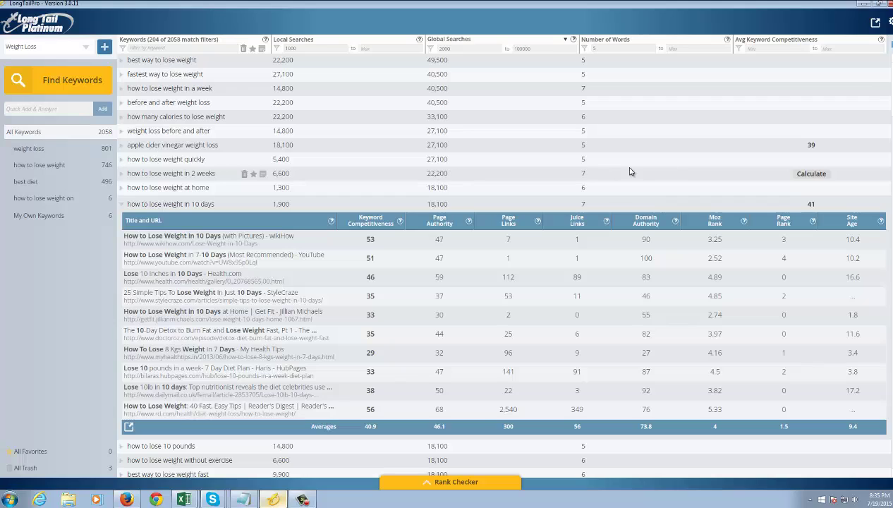
left_click(810, 174)
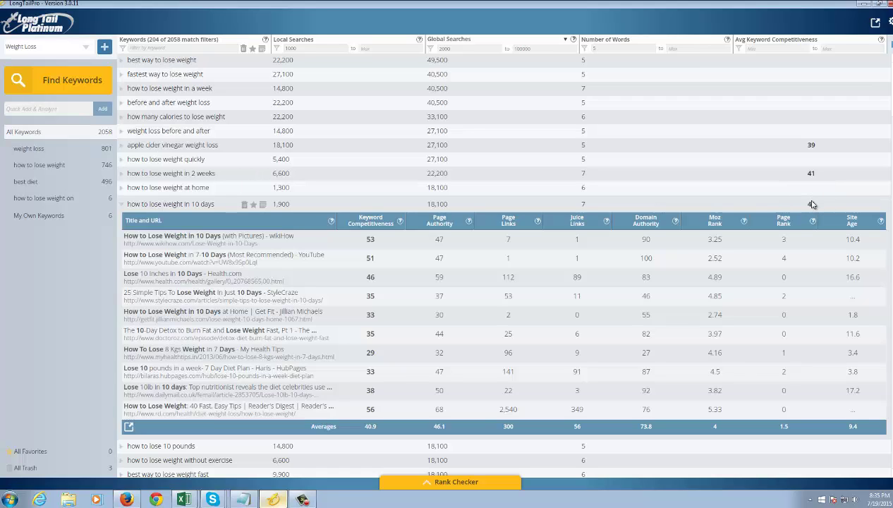
Collapse the 10 days details and calculate 'how to lose weight at home', scoring 46
left_click(124, 205)
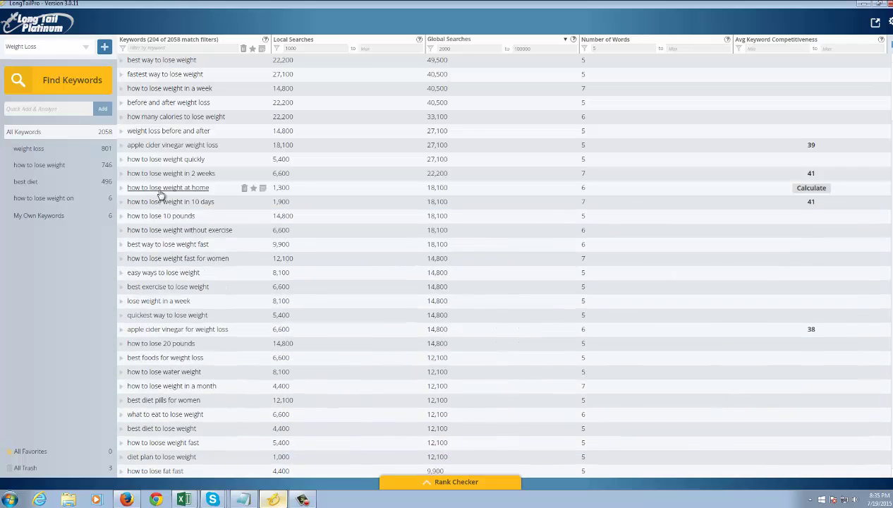
left_click(160, 193)
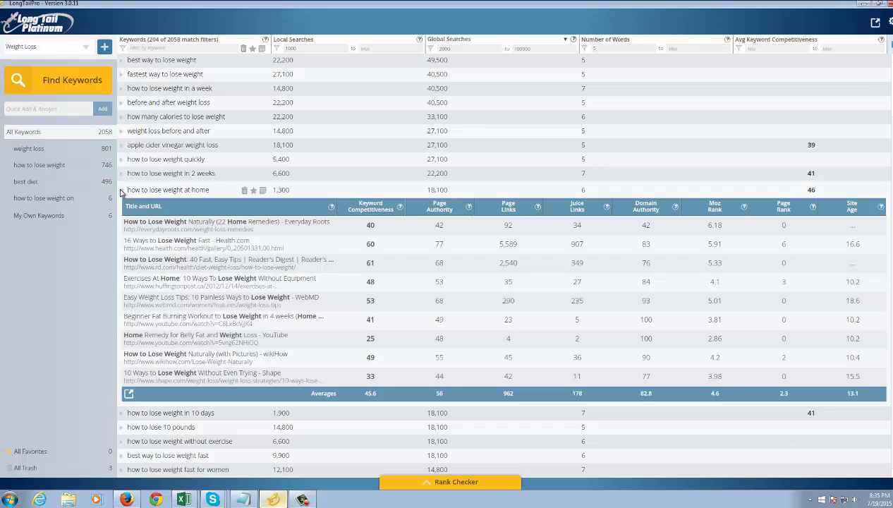
left_click(120, 190)
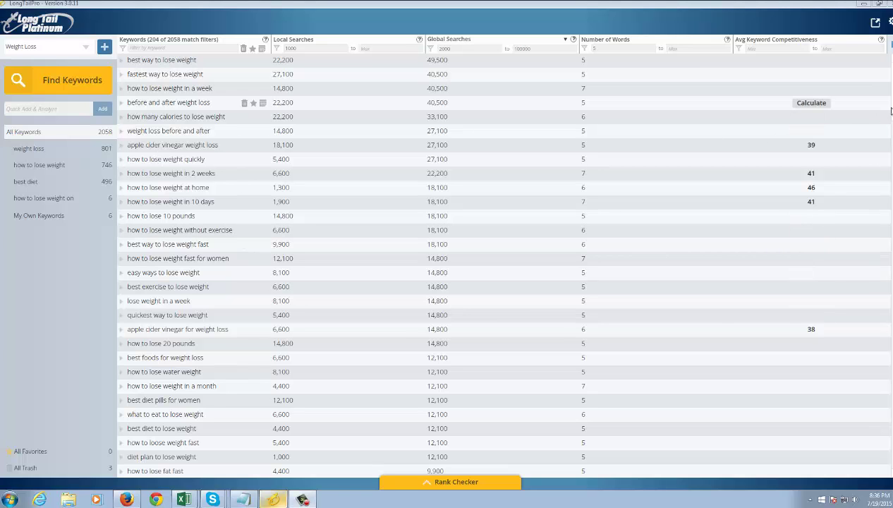
scroll(887, 99, "down", 1)
scroll(494, 261, "down", 5)
scroll(494, 261, "down", 3)
scroll(162, 374, "down", 1)
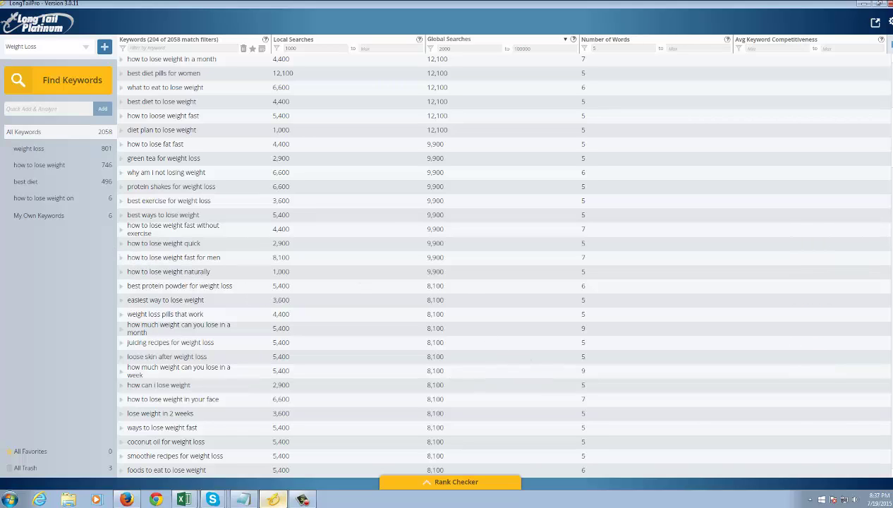
scroll(803, 88, "up", 8)
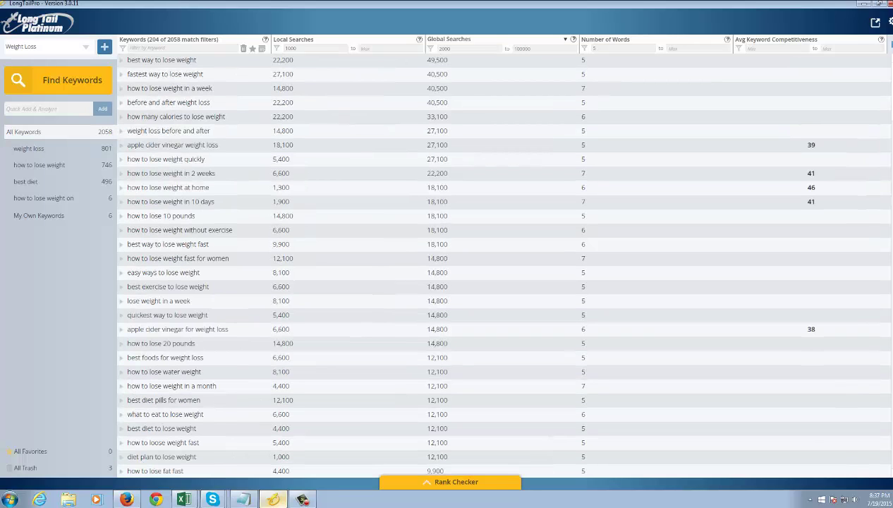